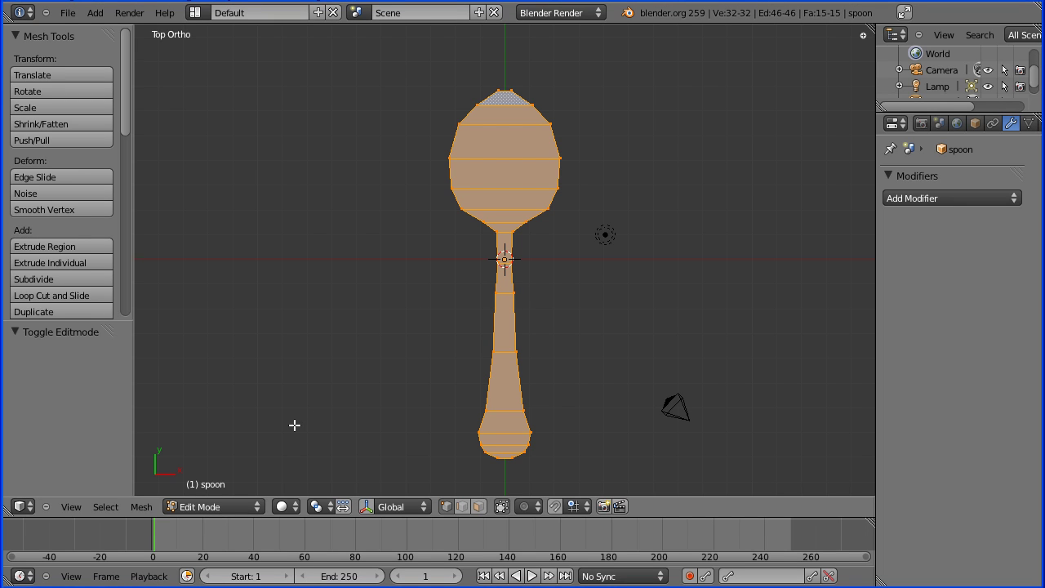
Toggle Quad View so the viewport shows the spoon from top, camera, front and right.
click(140, 511)
click(70, 508)
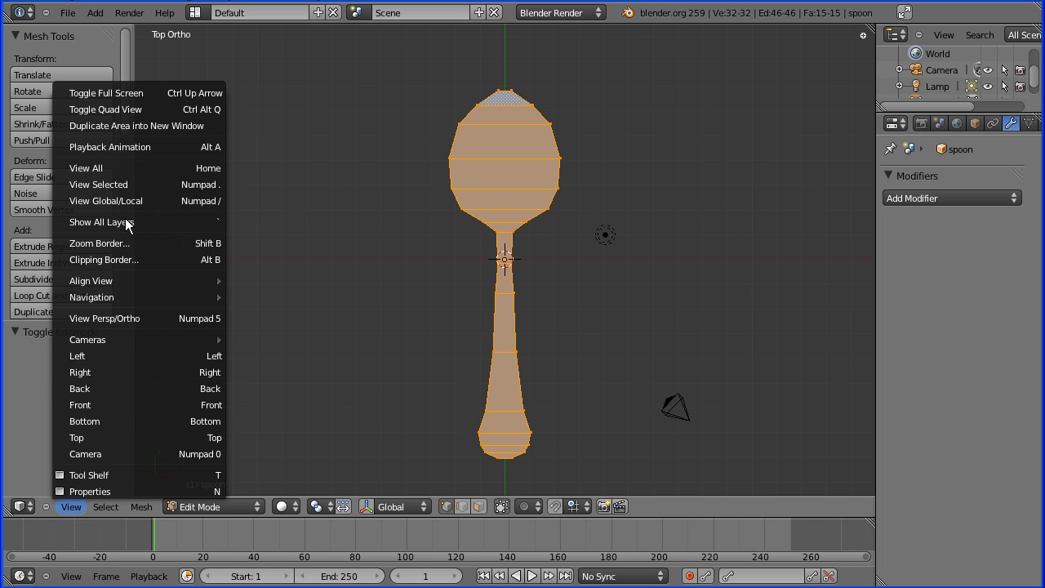
click(156, 108)
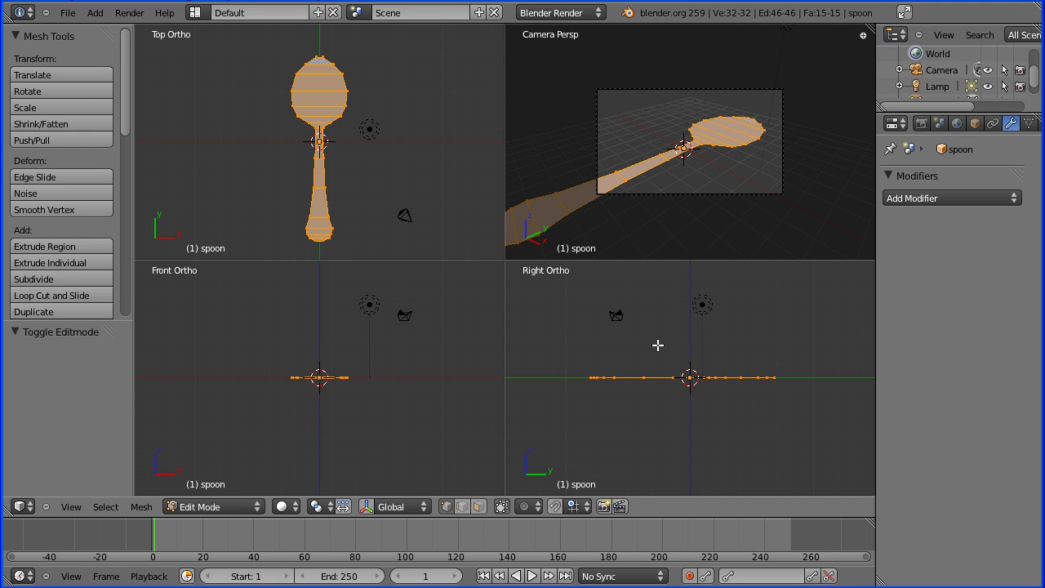
Extrude the spoon outline and remove the Z-only constraint in the redo panel.
key(e)
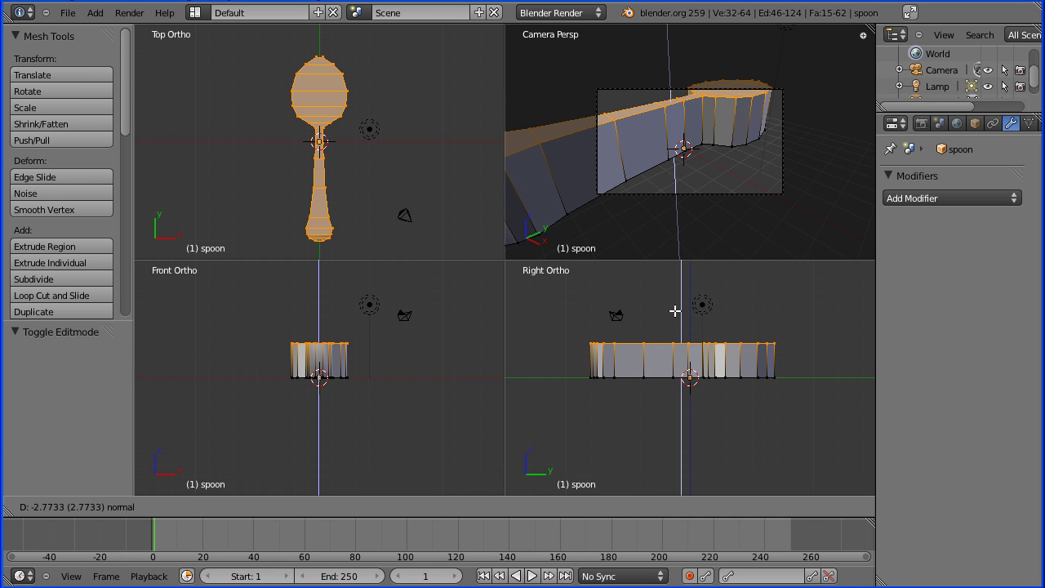
click(674, 311)
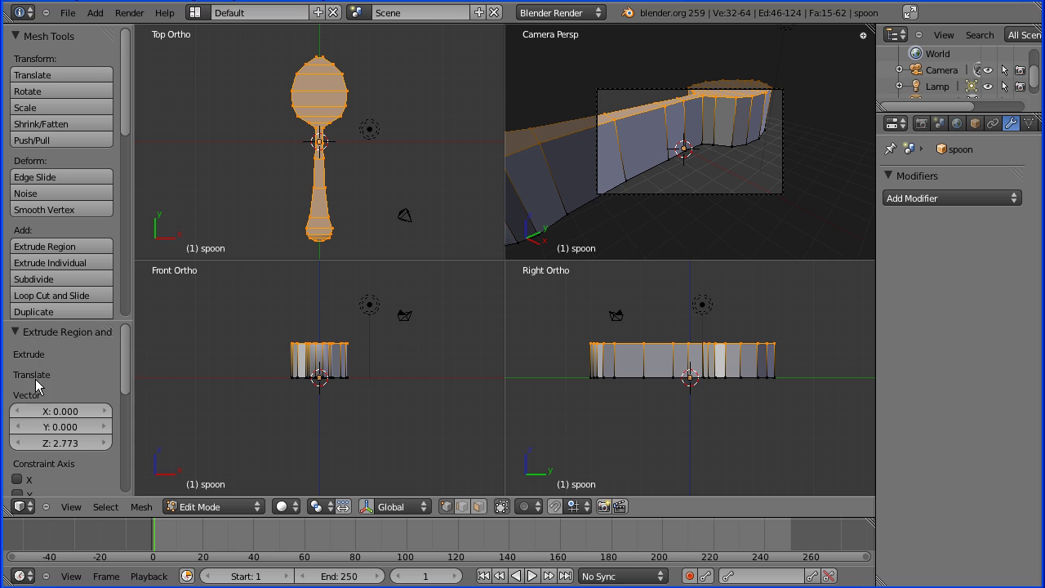
drag(125, 386, 127, 406)
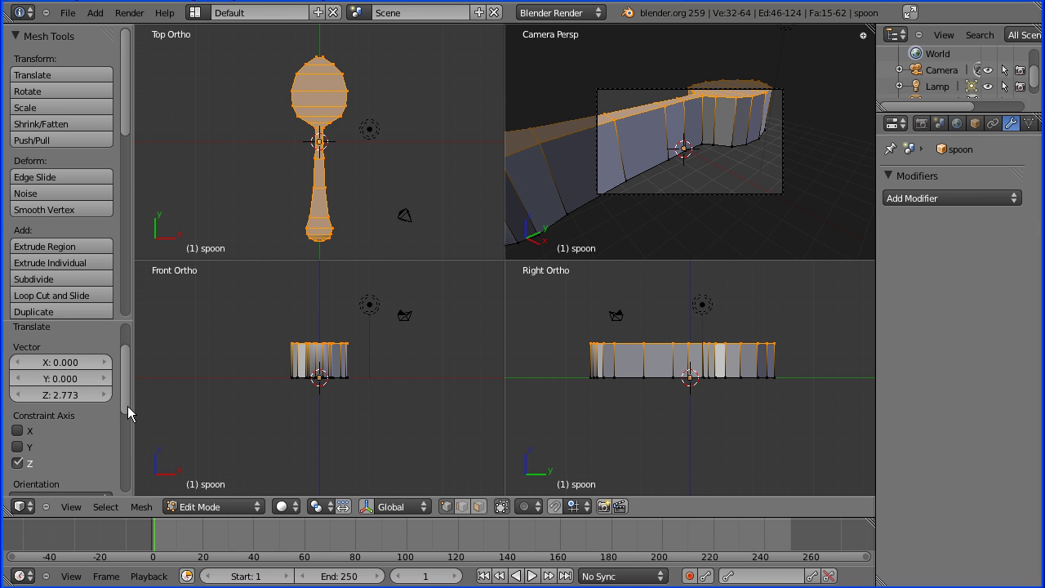
click(17, 463)
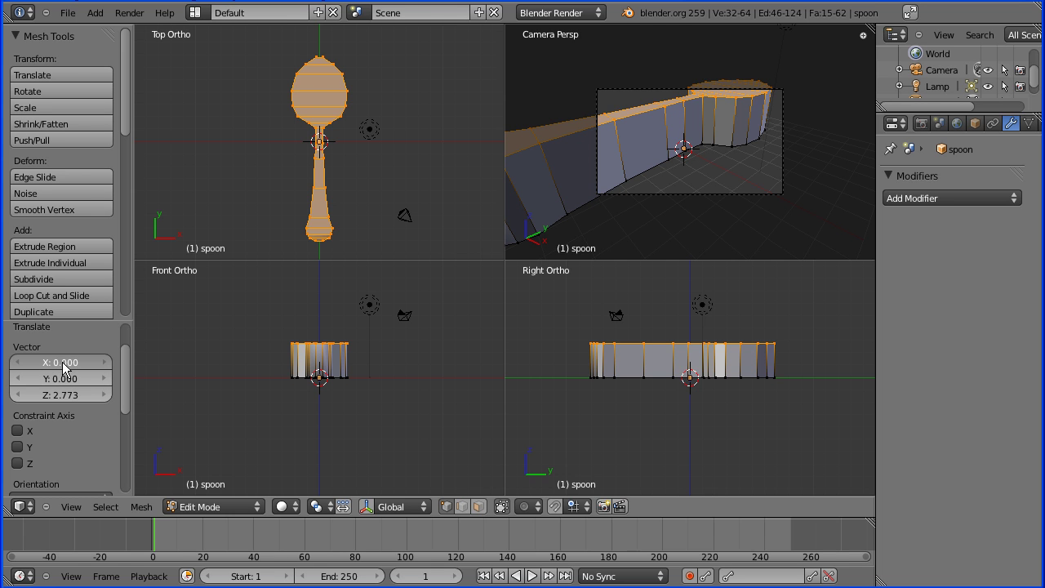
drag(66, 367, 50, 366)
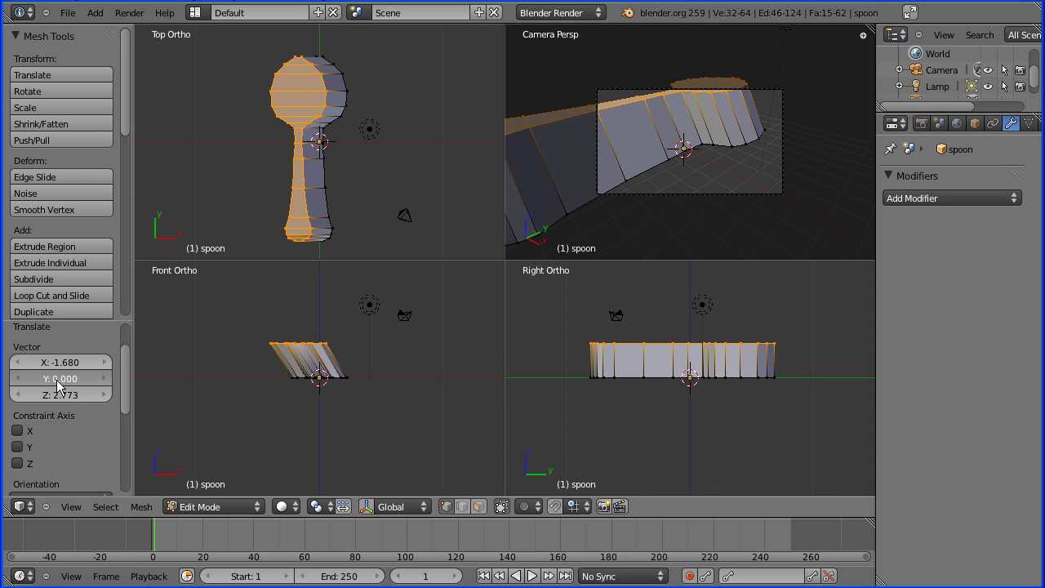
drag(58, 387, 70, 380)
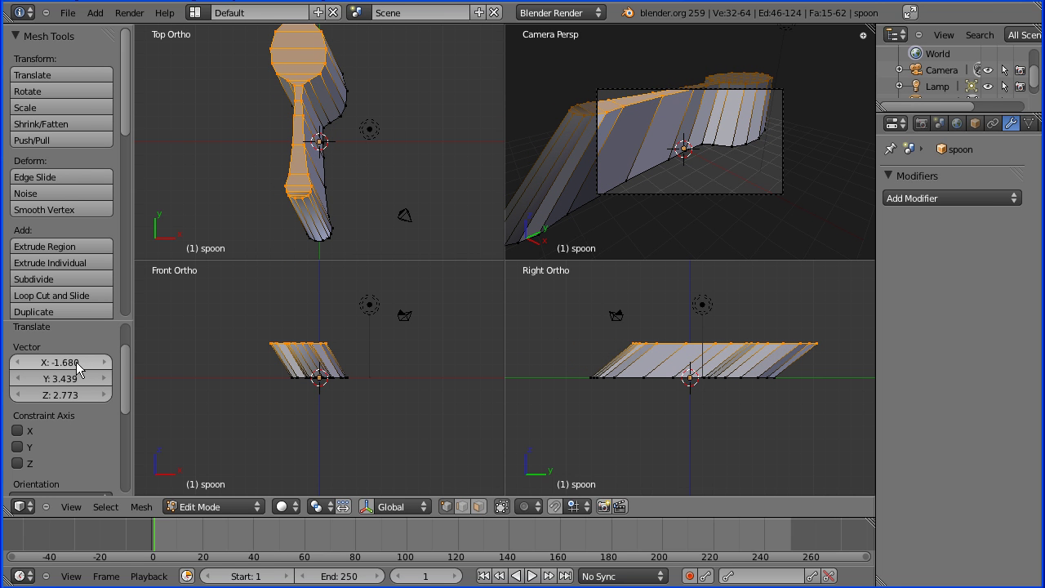
Set the extrusion vector to X 0, Y 0, Z 0.4 for a straight upward slab.
click(76, 364)
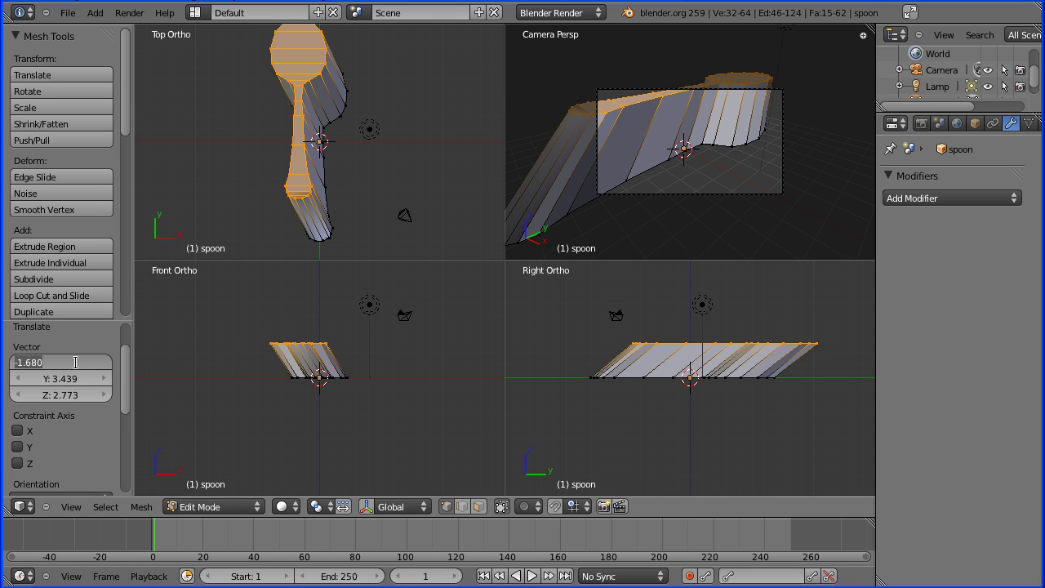
text(0)
key(Return)
click(63, 379)
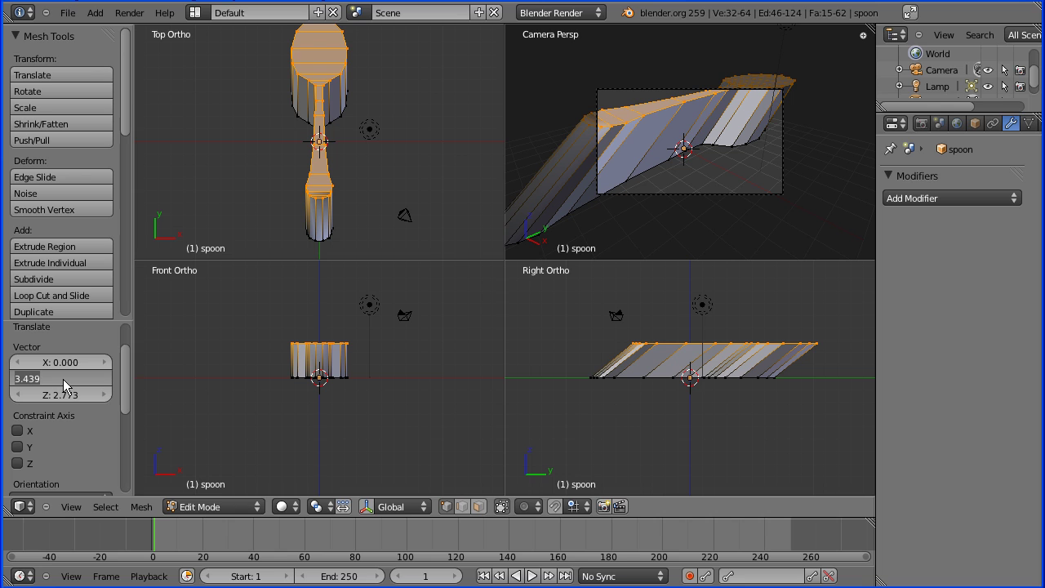
text(0)
key(Return)
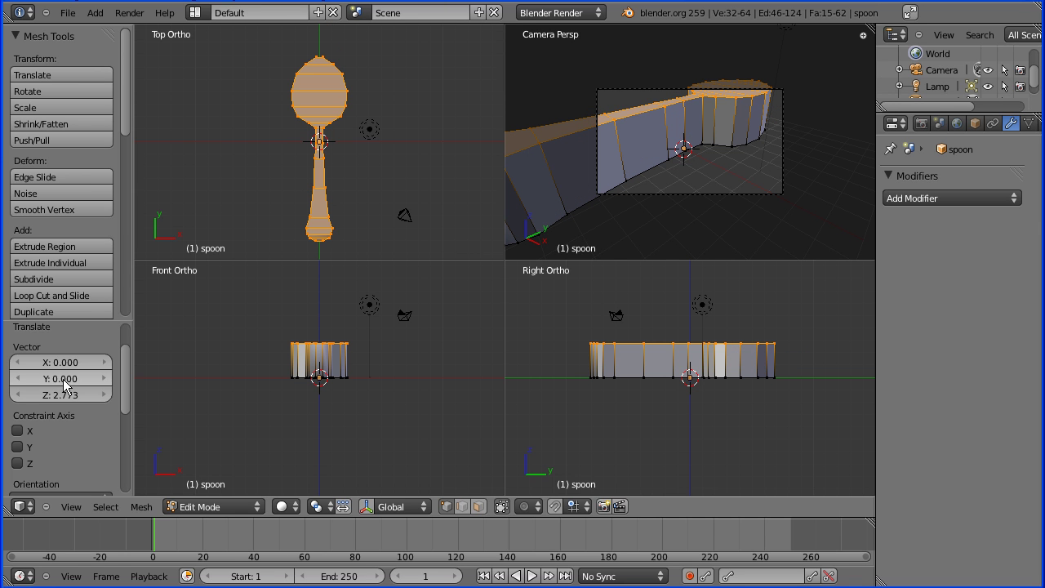
click(68, 395)
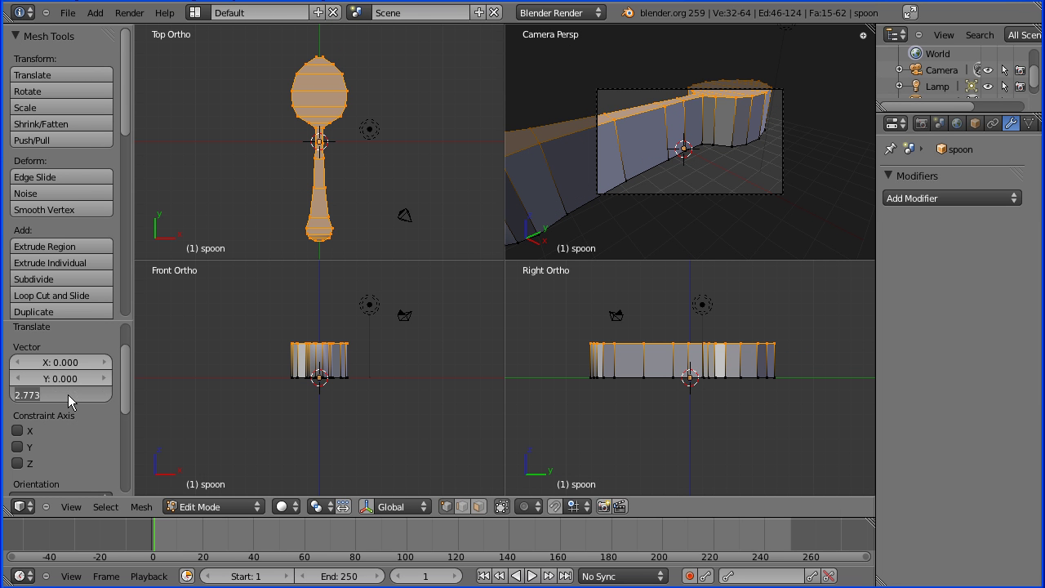
text(.4)
key(Return)
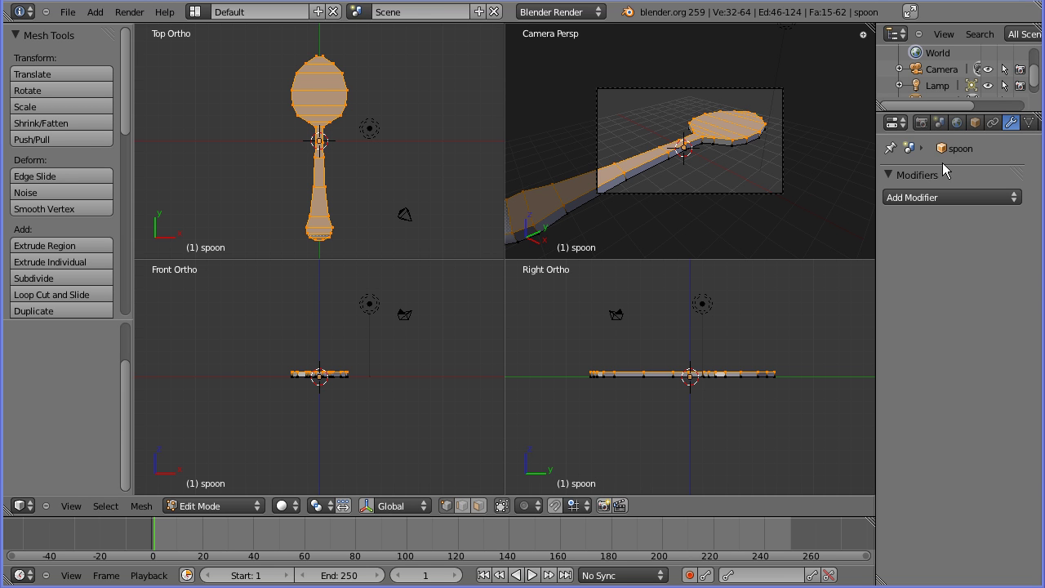
Add a Subdivision Surface modifier with viewport level 2 to the spoon.
click(988, 199)
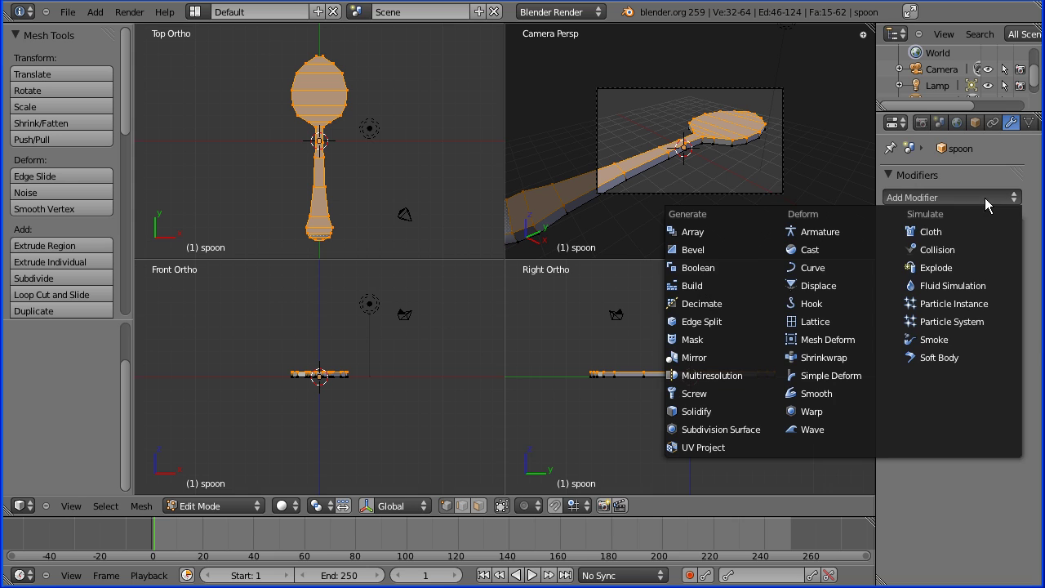
click(740, 431)
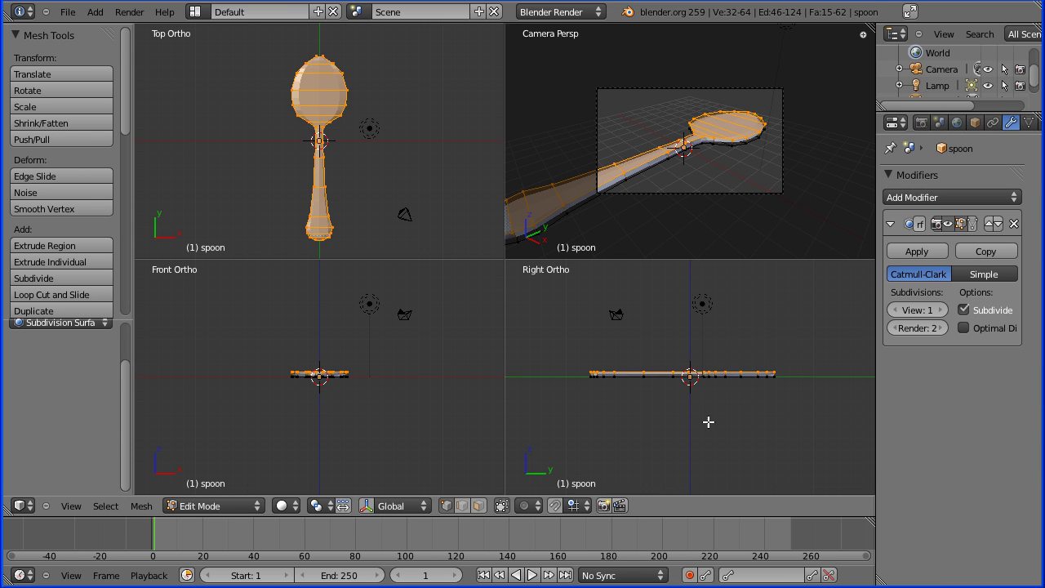
click(942, 310)
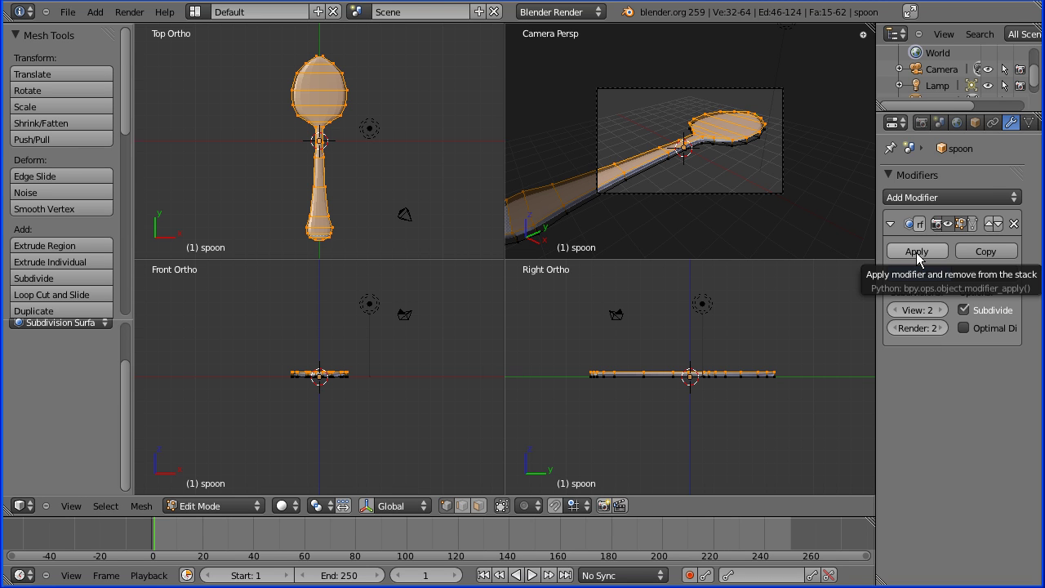
Apply the subdivision modifier in Object Mode, then return to Edit Mode.
click(234, 505)
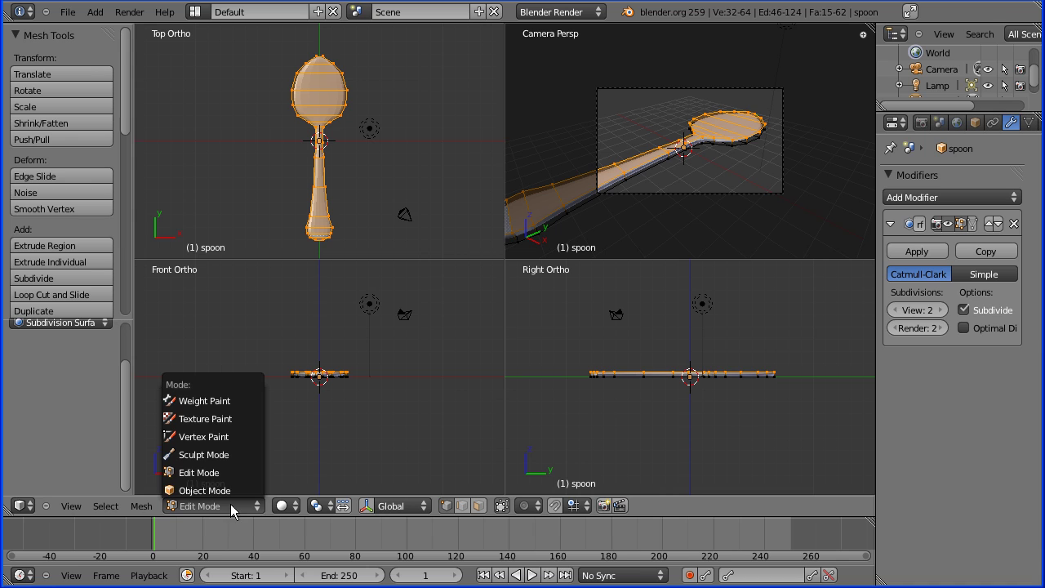
click(234, 491)
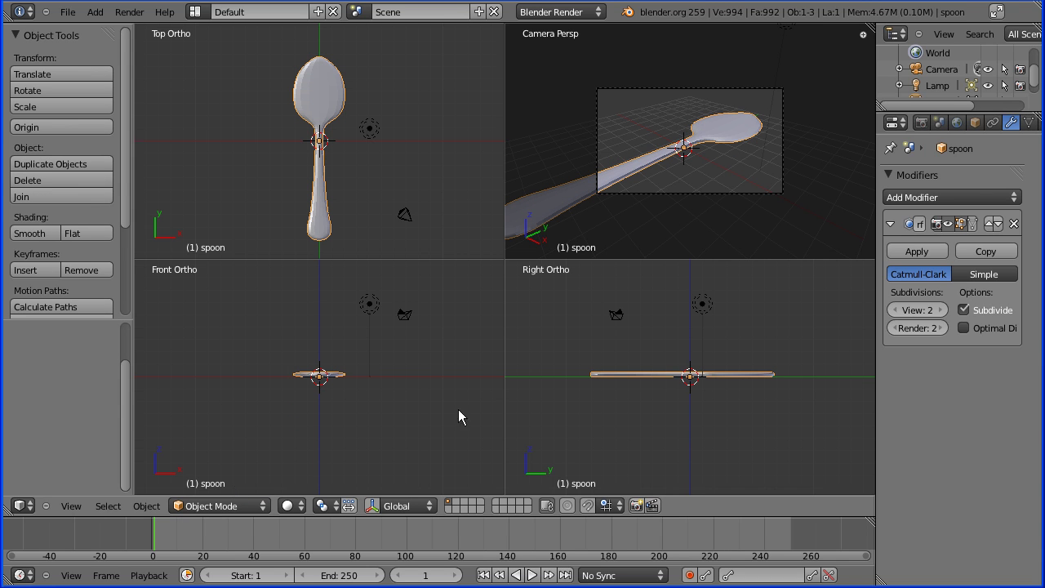
click(908, 252)
click(237, 506)
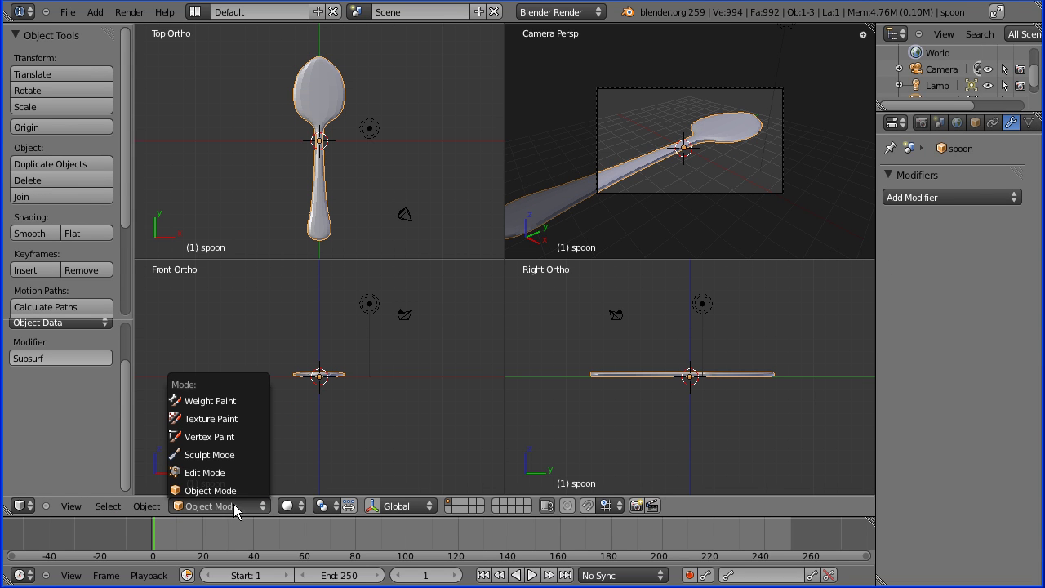
click(237, 472)
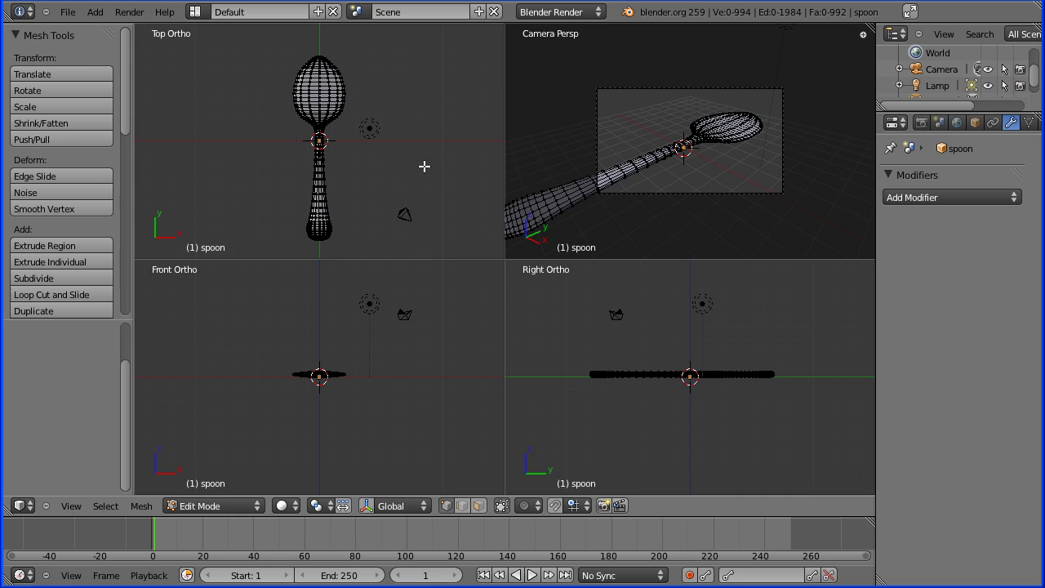
Zoom and pan the views to frame the spoon's bowl and rounded tip closely.
scroll(424, 166, up, 4)
scroll(433, 175, up, 1)
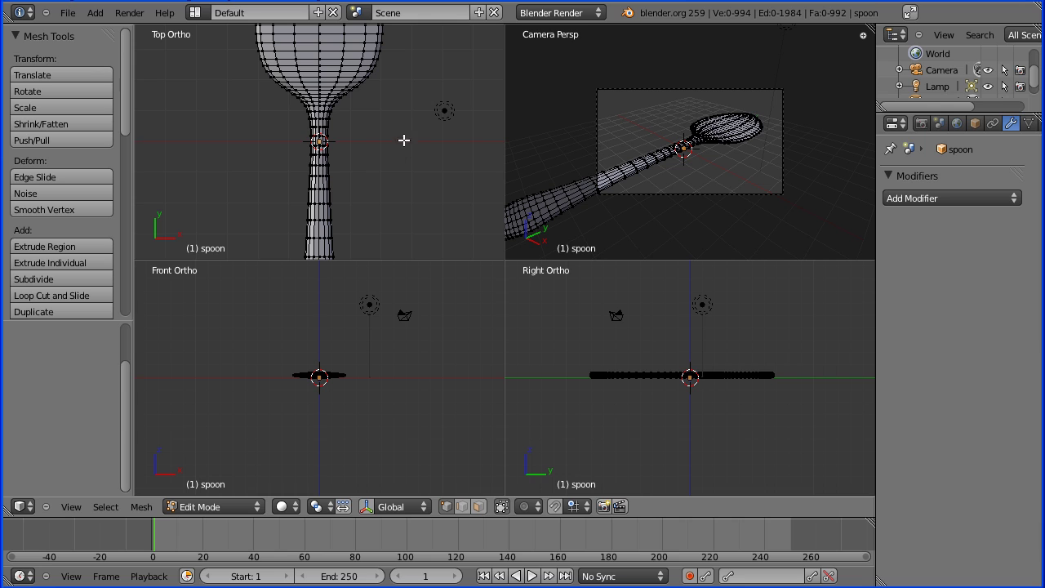
shift+middle_drag(405, 140, 409, 237)
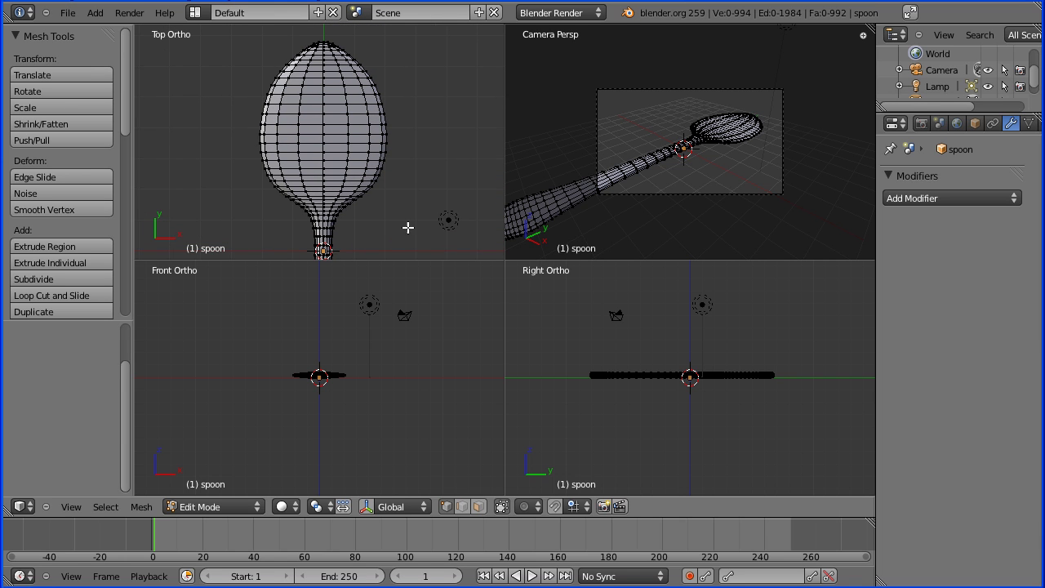
scroll(409, 219, up, 1)
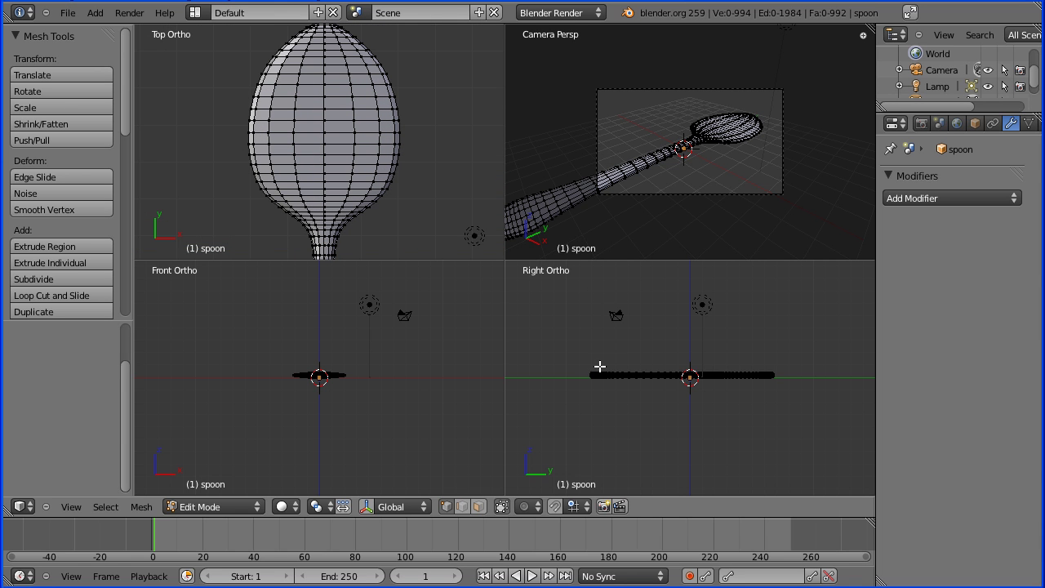
scroll(400, 385, up, 8)
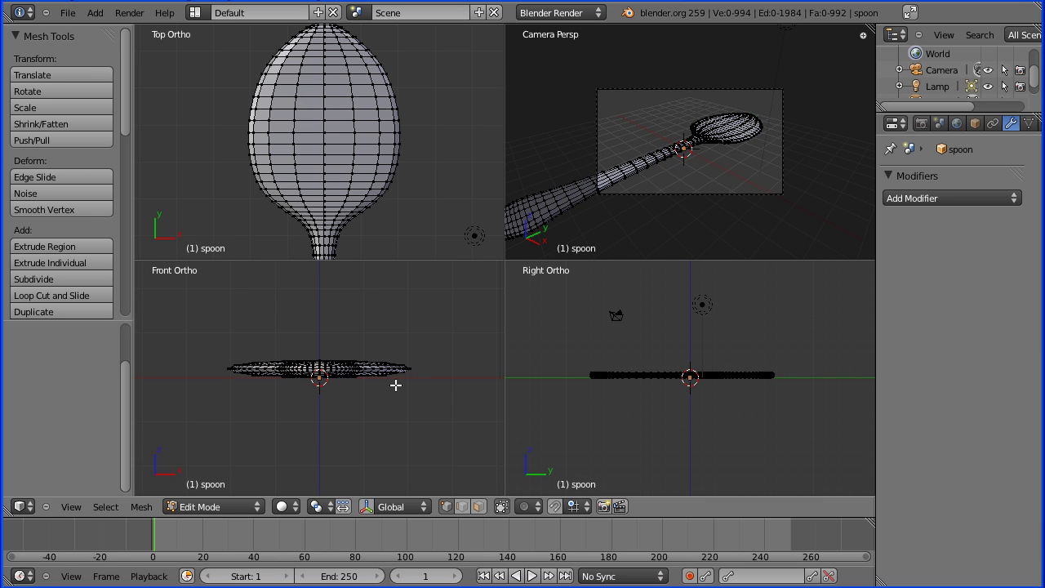
scroll(784, 421, up, 6)
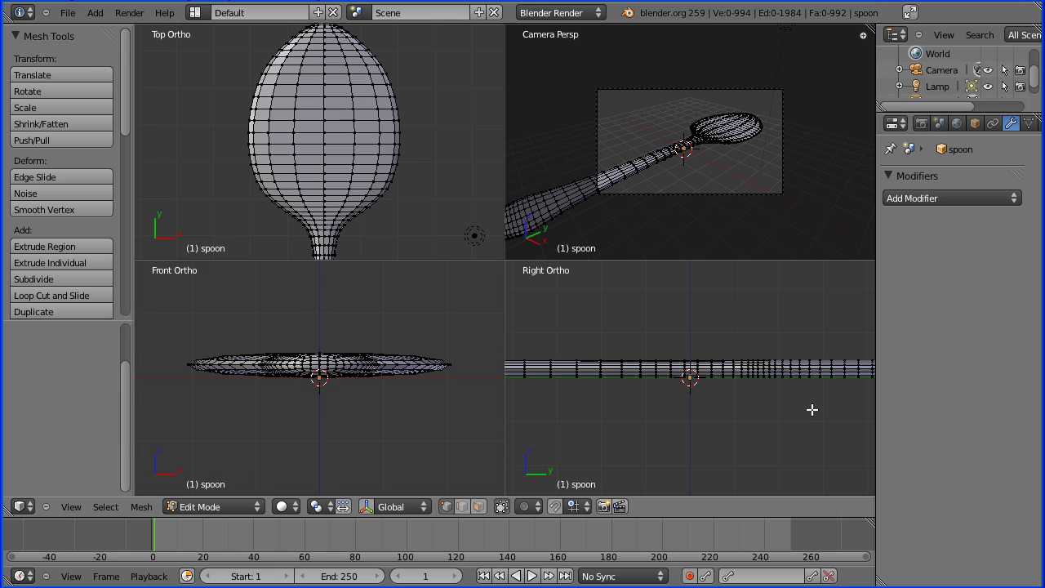
shift+middle_drag(812, 410, 667, 423)
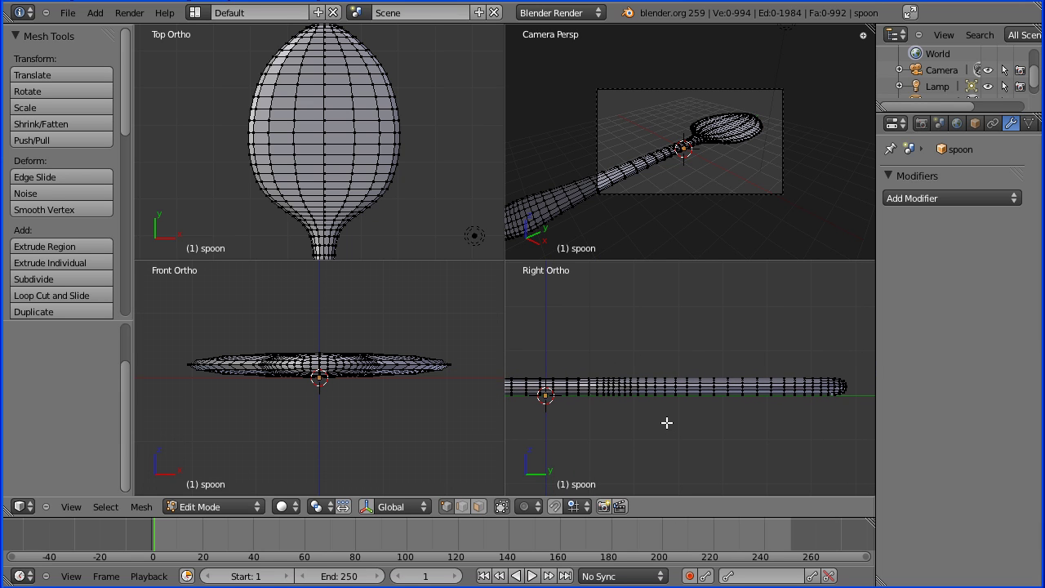
scroll(710, 220, up, 4)
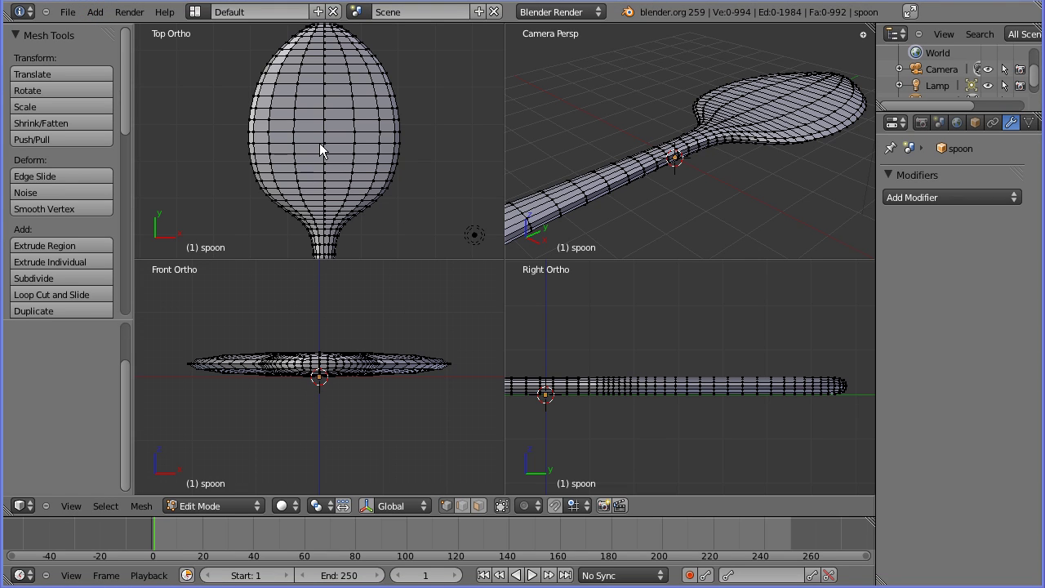
Select the bowl's centre vertex and enable proportional editing with Smooth falloff.
right_click(324, 131)
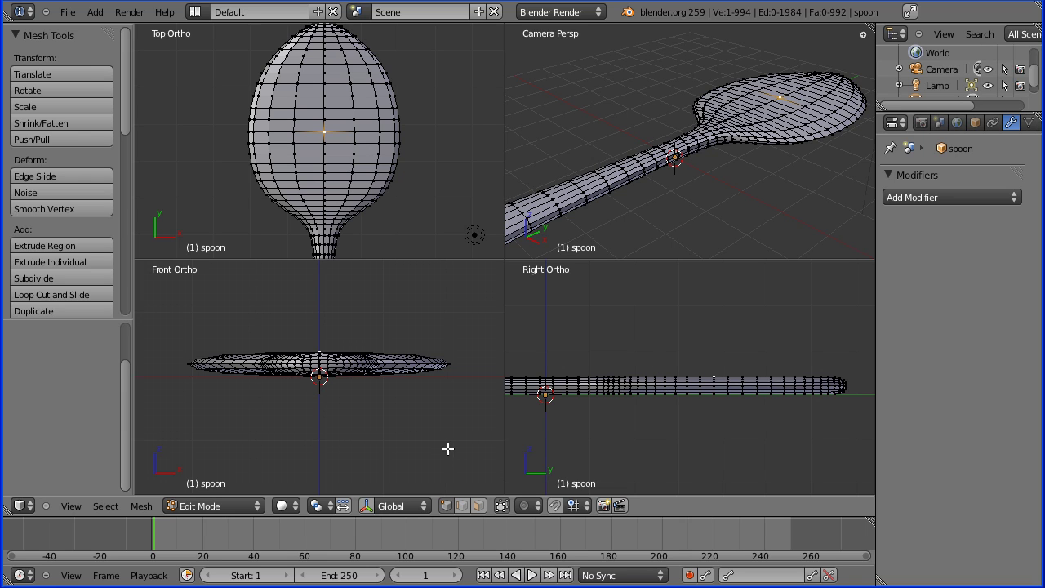
click(527, 507)
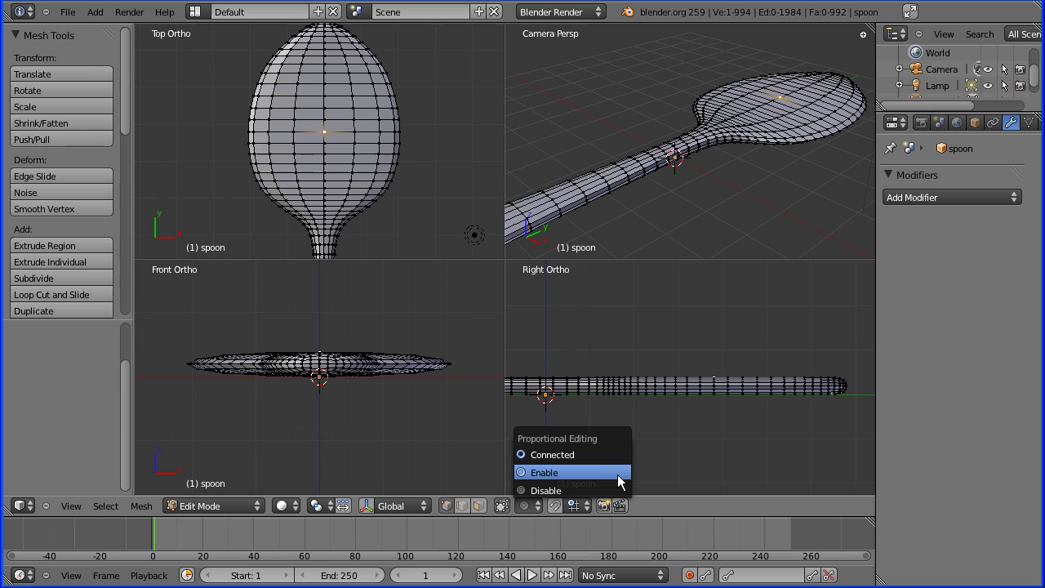
click(617, 473)
click(555, 507)
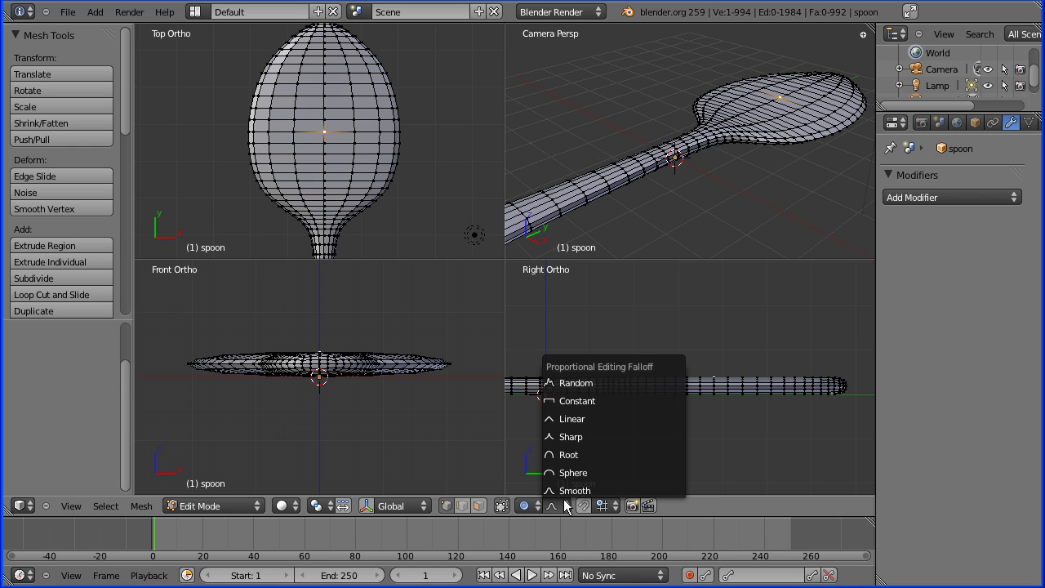
click(571, 490)
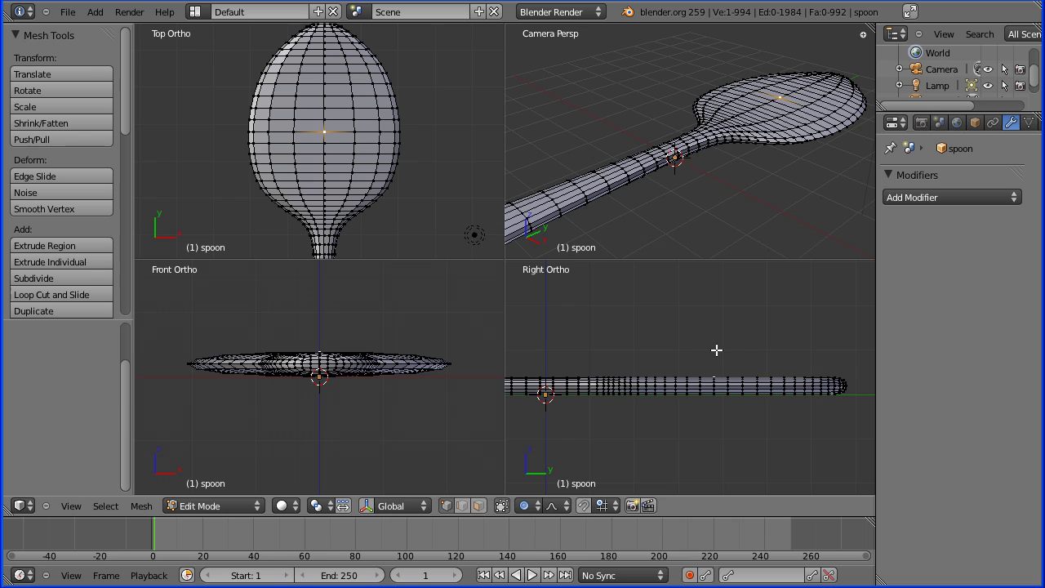
Move the bowl centre 1.364 units down along Z with about 3.8 falloff size.
key(g)
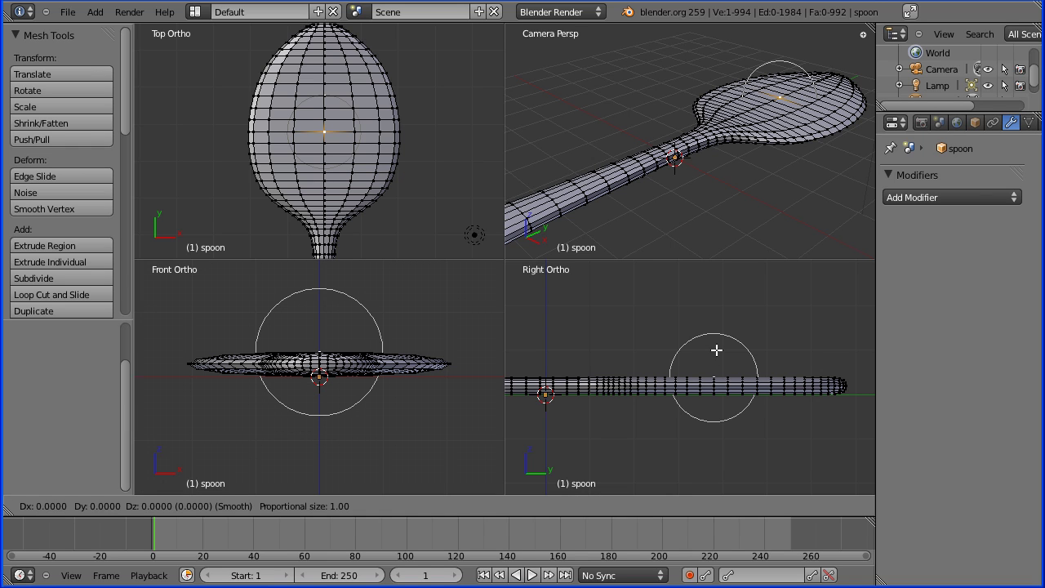
key(z)
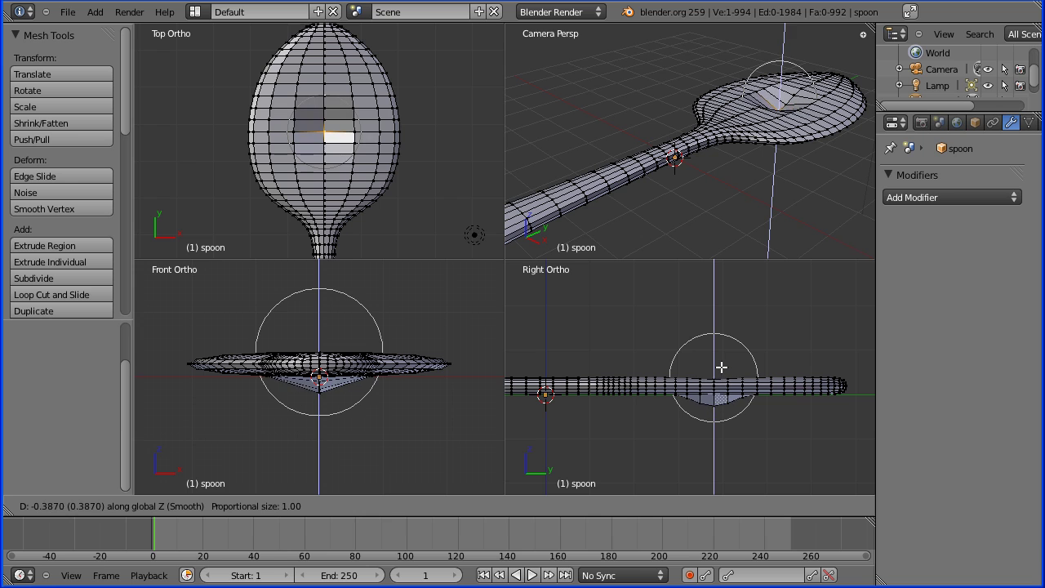
scroll(721, 369, down, 6)
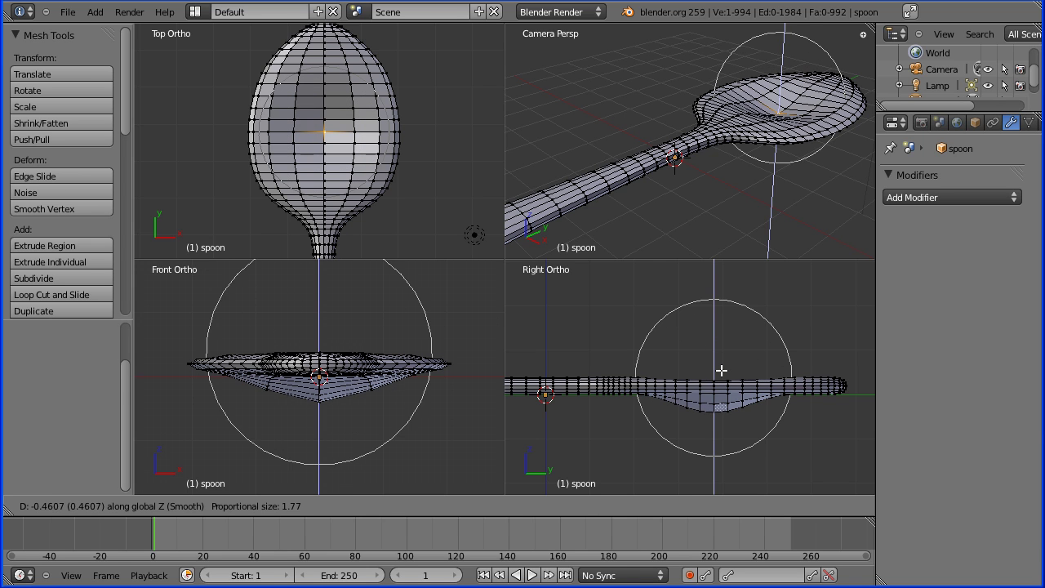
scroll(721, 370, down, 3)
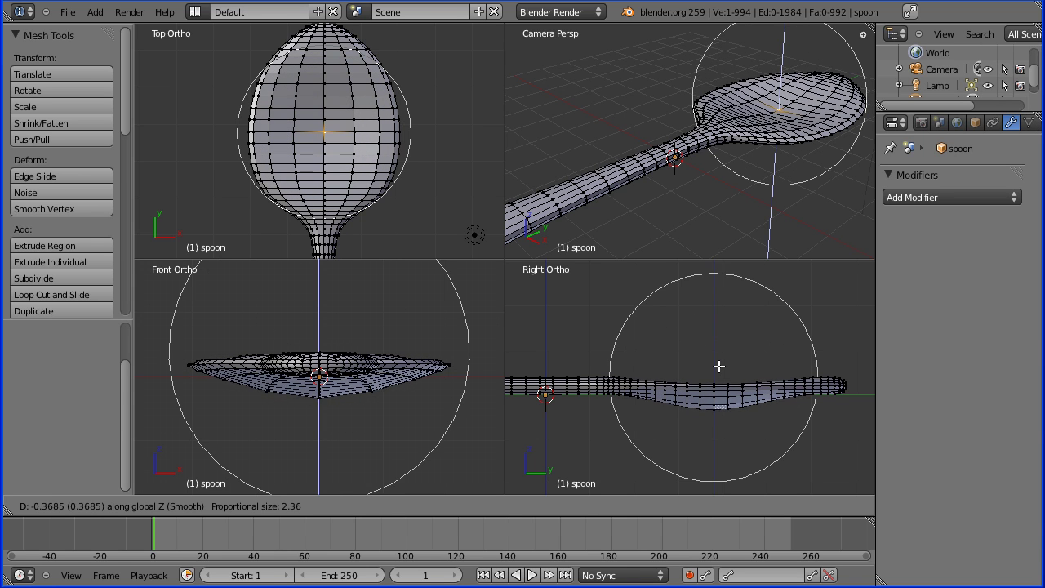
scroll(719, 366, down, 2)
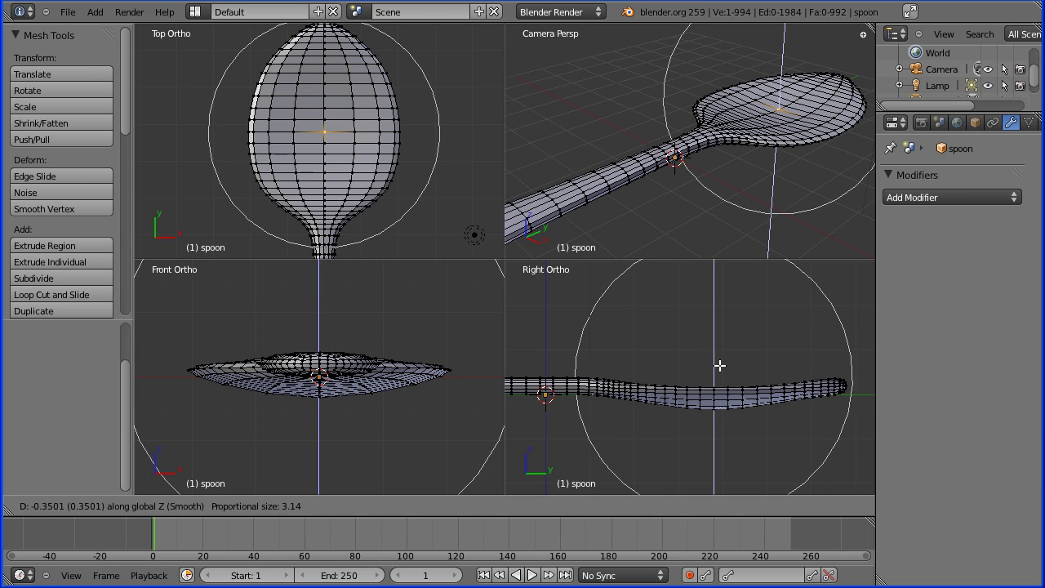
scroll(720, 372, down, 2)
scroll(719, 378, down, 2)
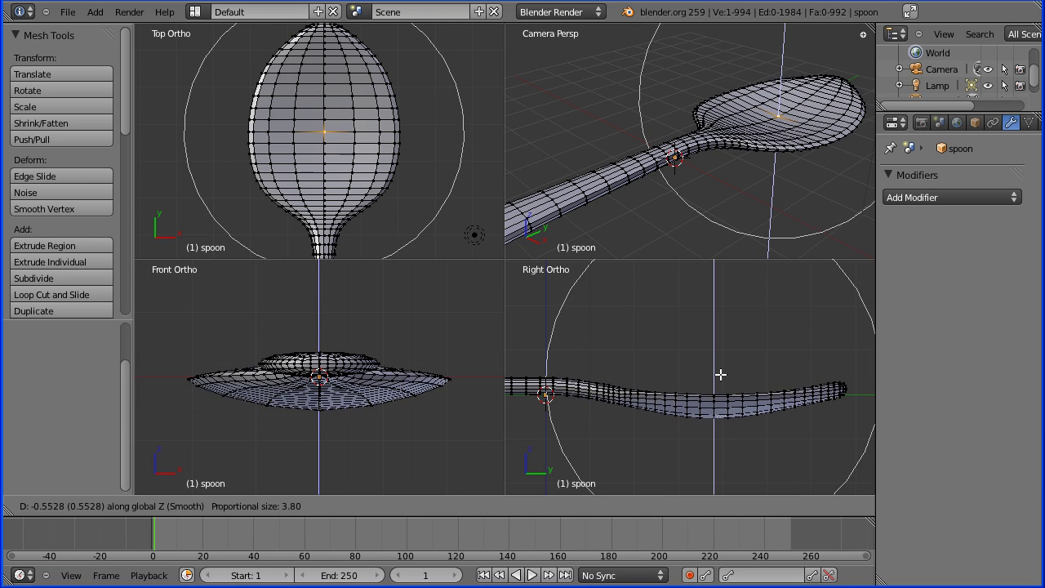
scroll(719, 388, up, 1)
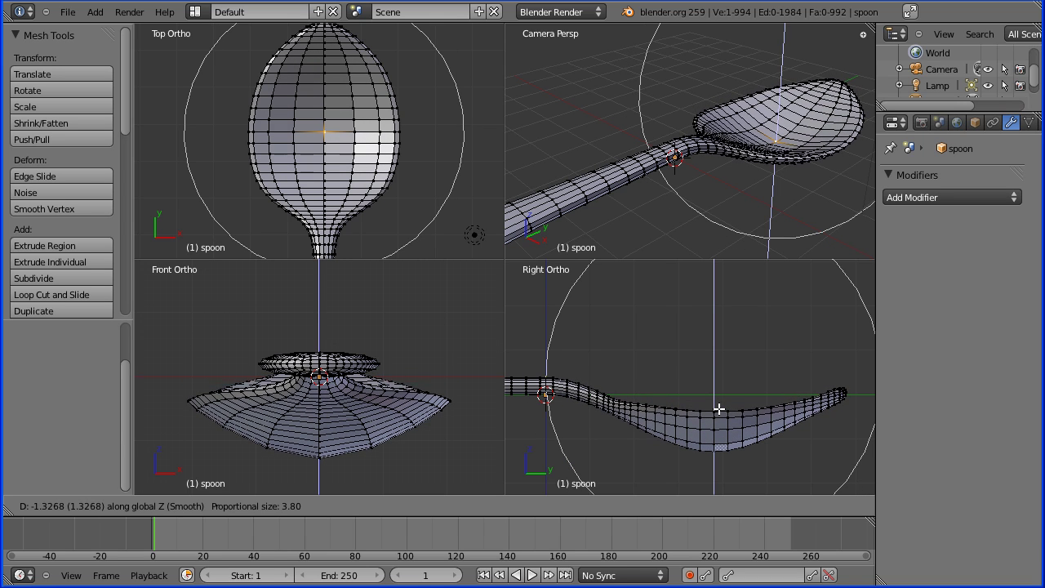
click(718, 410)
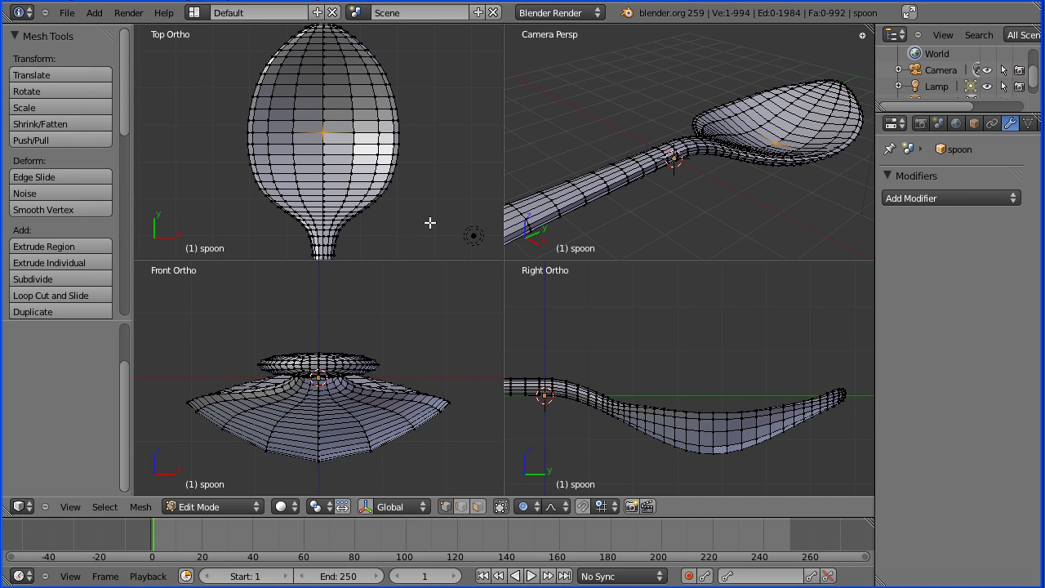
Pan and zoom the top and side views to frame the handle end.
shift+middle_drag(428, 224, 448, 93)
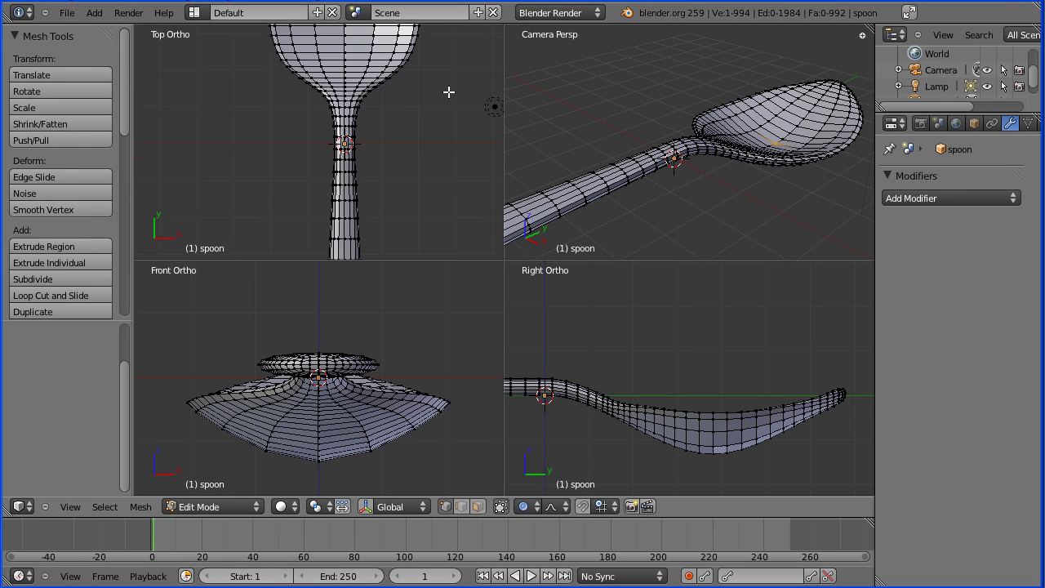
shift+middle_drag(390, 264, 381, 2)
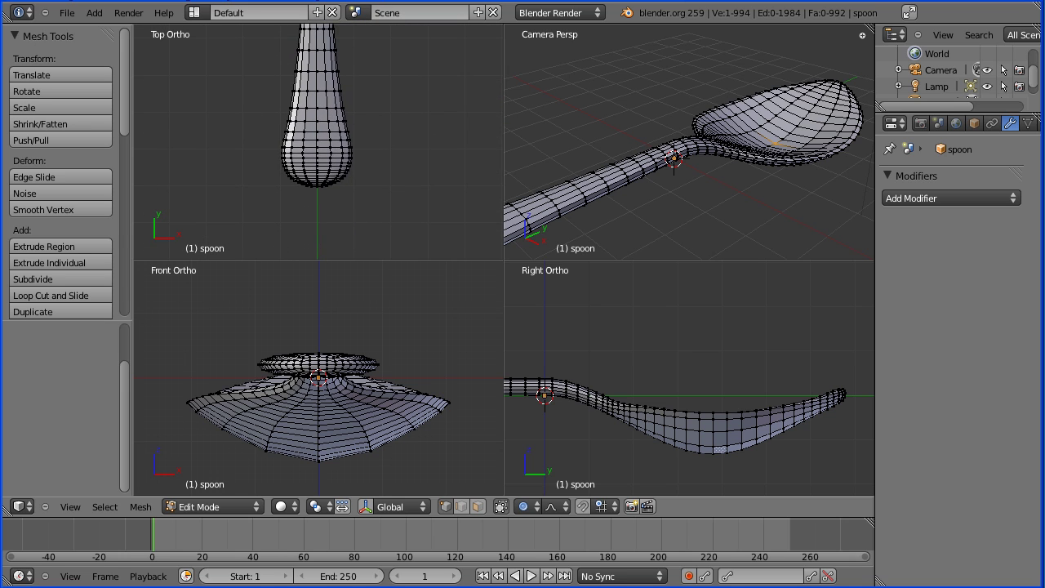
scroll(428, 118, up, 4)
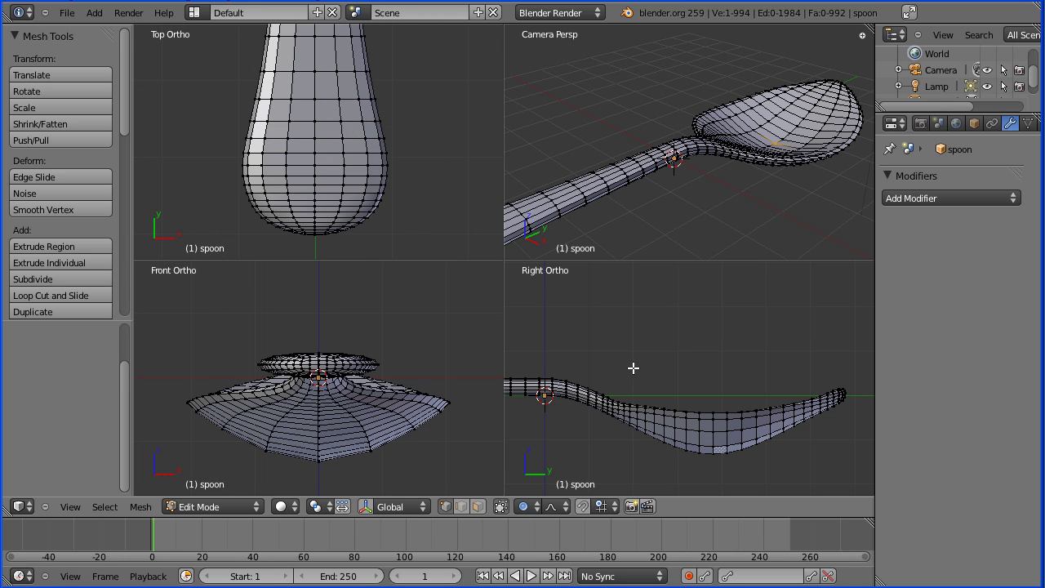
scroll(612, 354, down, 3)
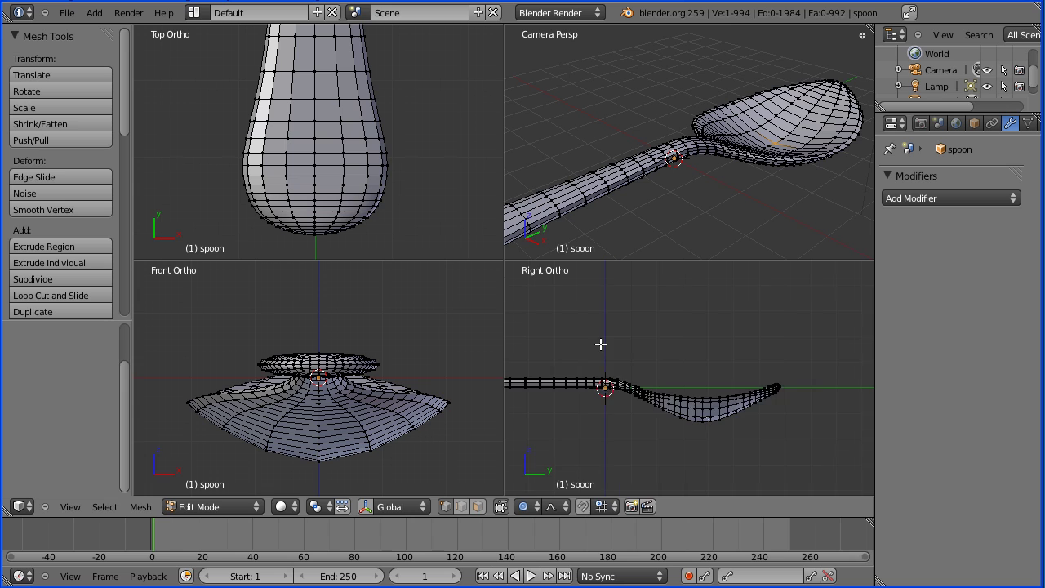
shift+middle_drag(532, 345, 674, 343)
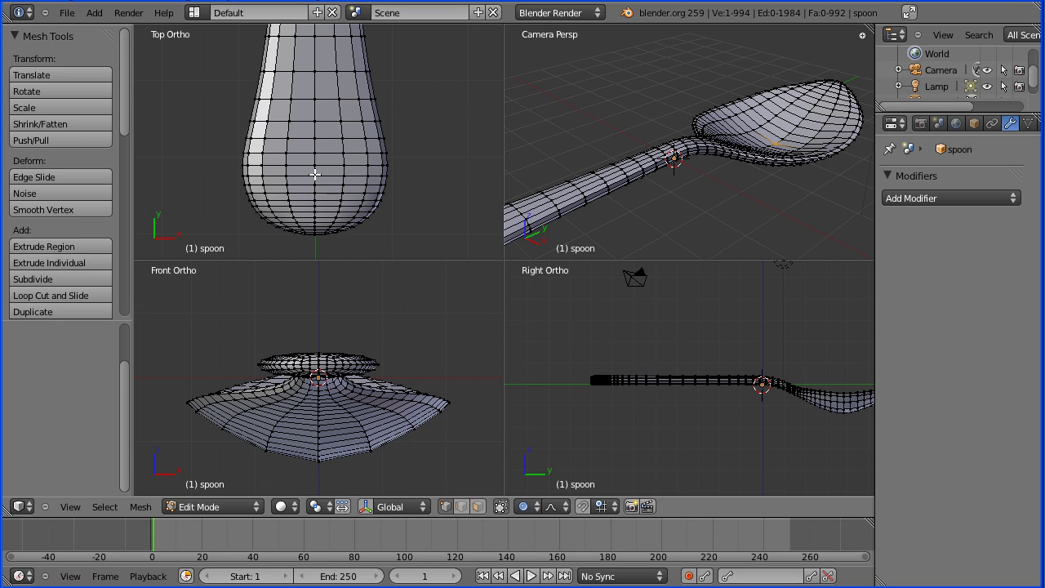
Lower the handle-tip vertex 0.726 units along Z with smooth falloff of about 8.
right_click(315, 175)
key(g)
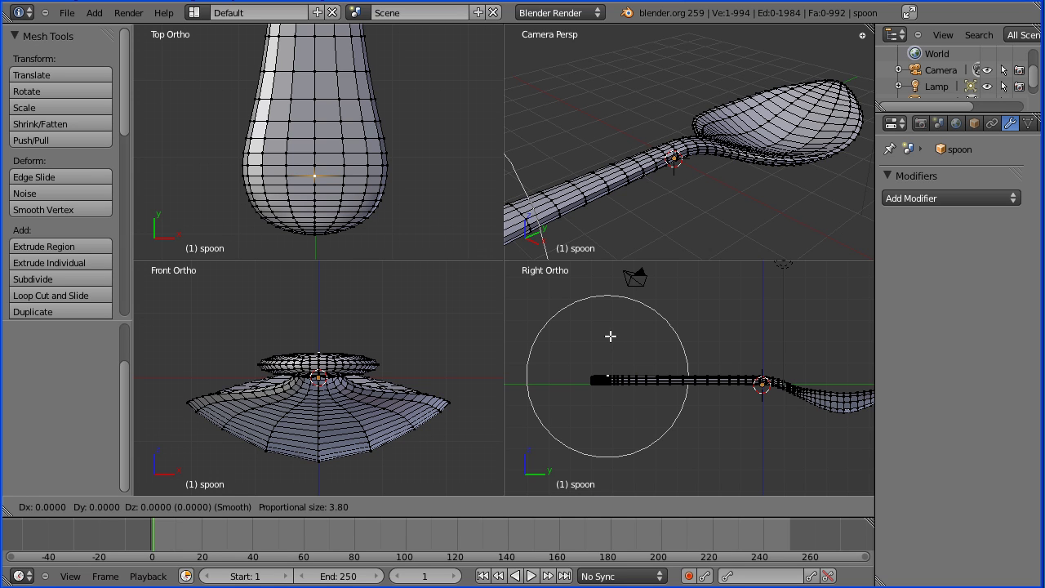
key(z)
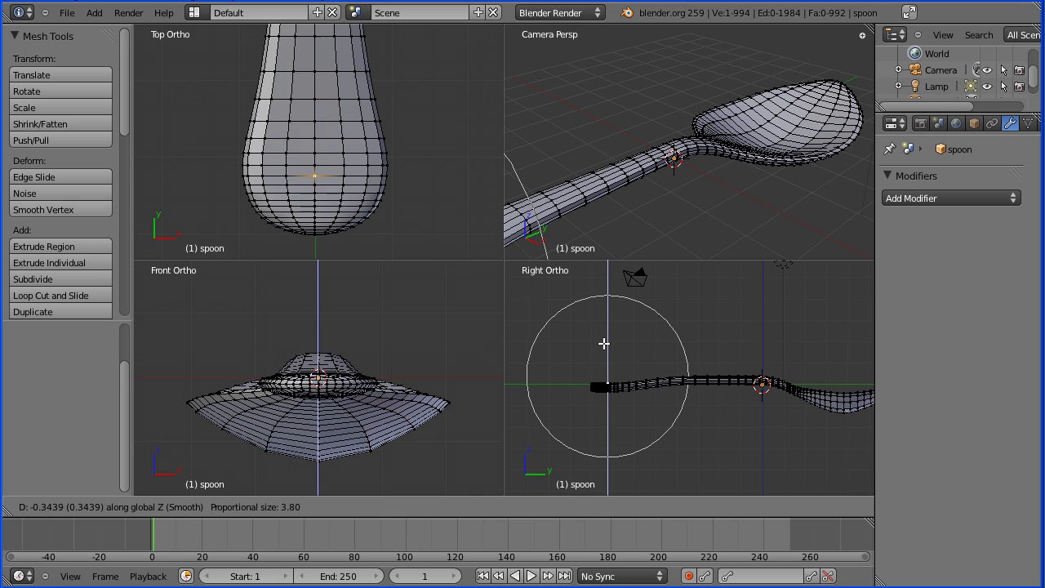
scroll(604, 341, down, 5)
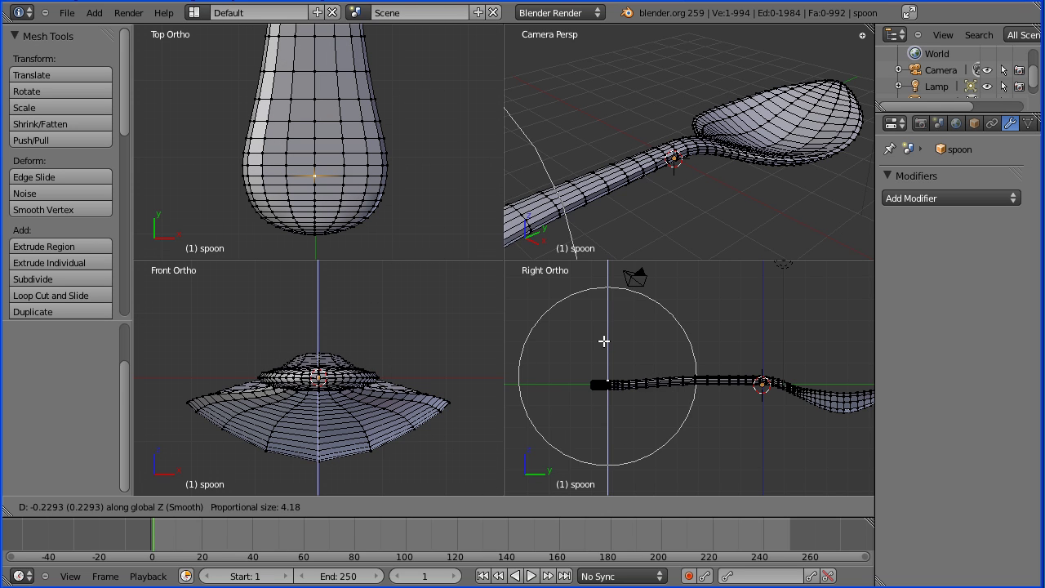
scroll(602, 343, down, 2)
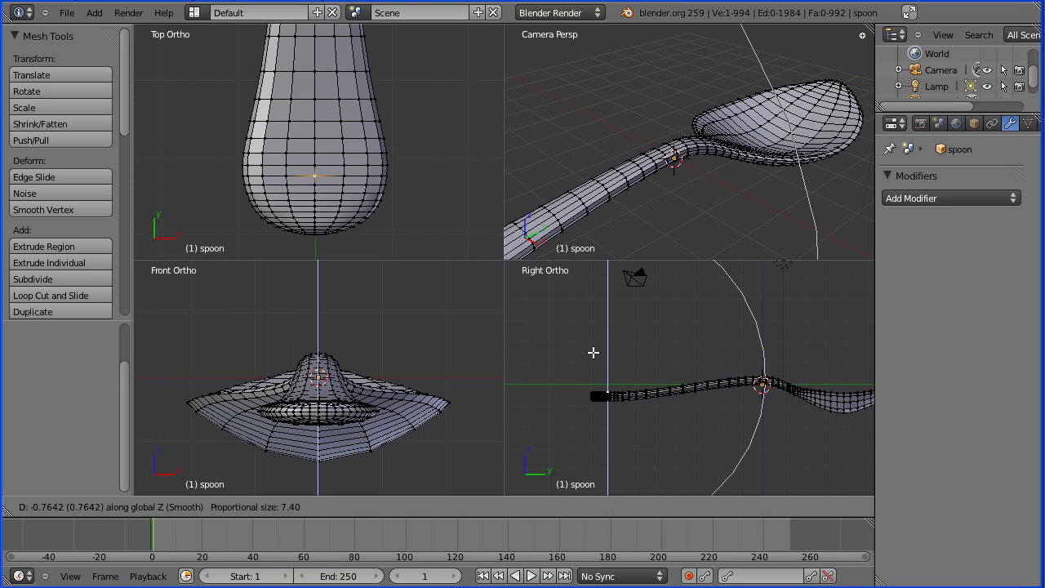
scroll(593, 349, down, 1)
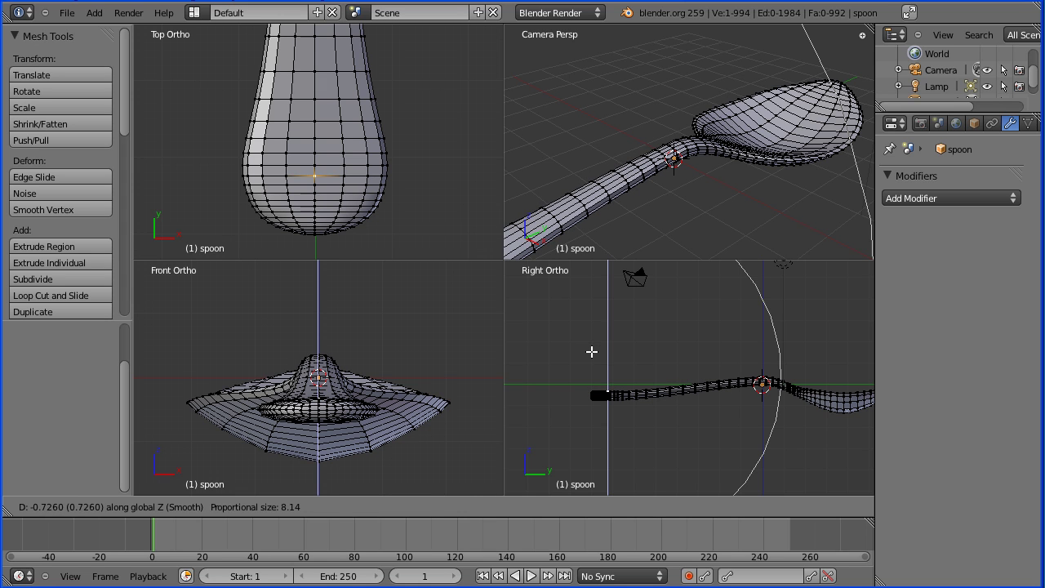
click(592, 351)
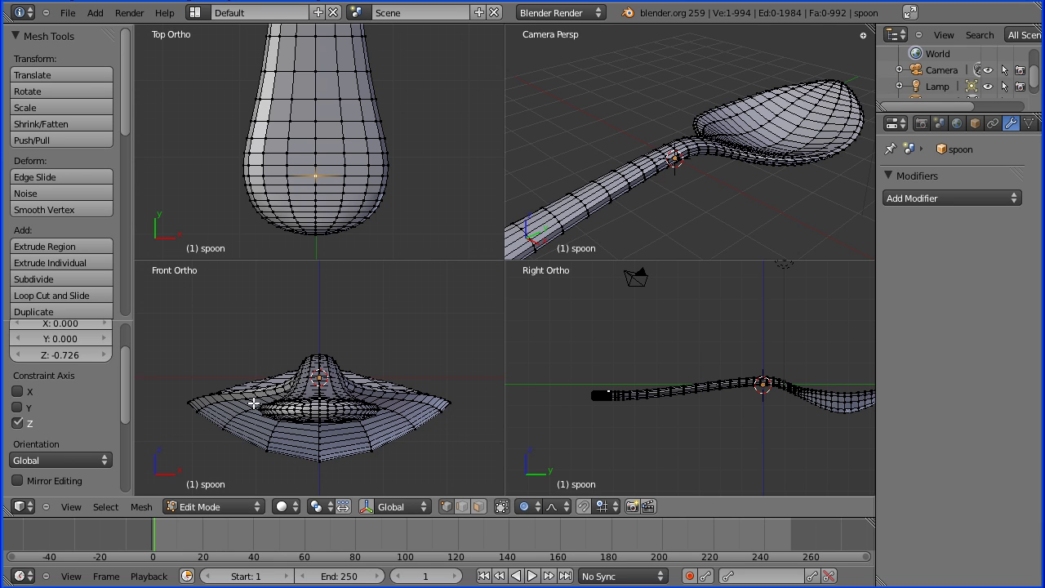
Switch to Object Mode and apply Smooth shading to the spoon.
click(239, 507)
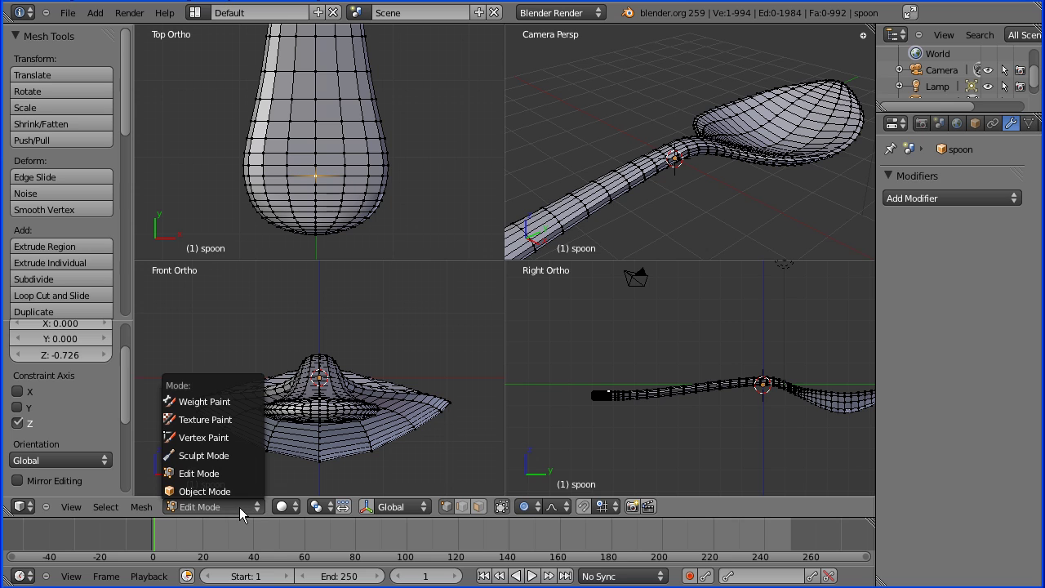
click(236, 492)
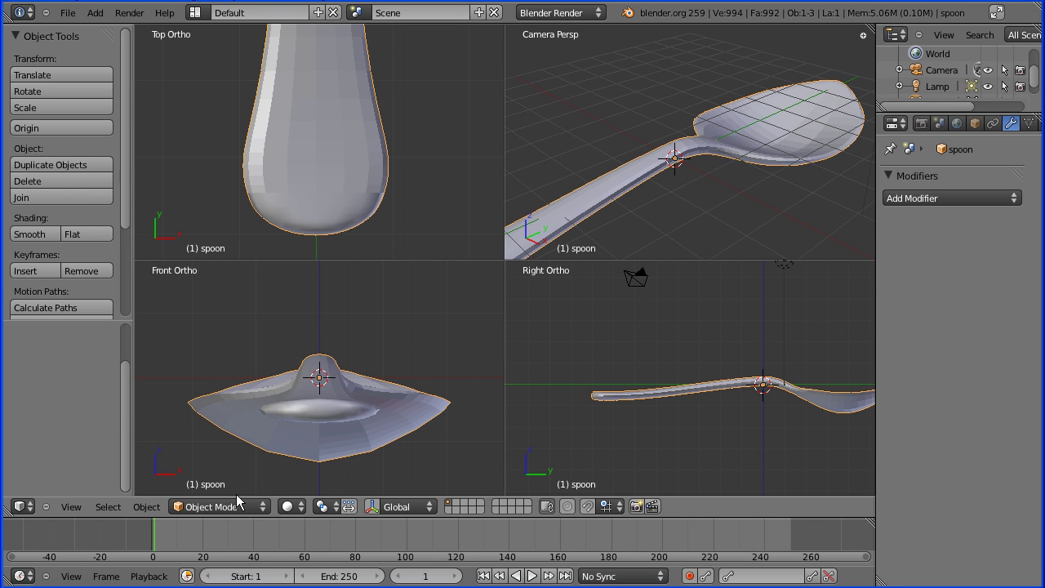
click(32, 237)
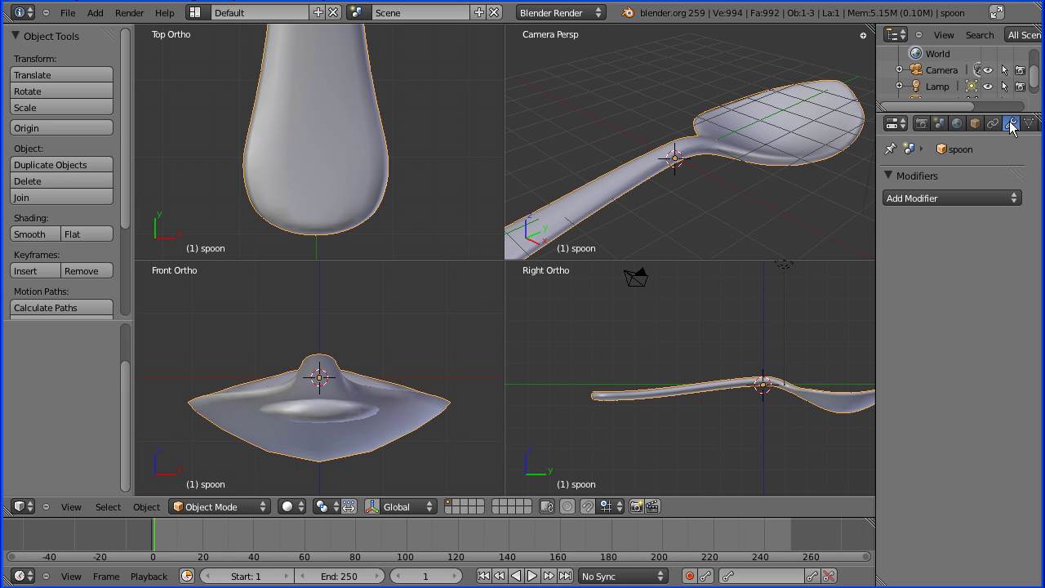
Add a live Subdivision Surface modifier (view 1, render 2) to the spoon.
click(973, 199)
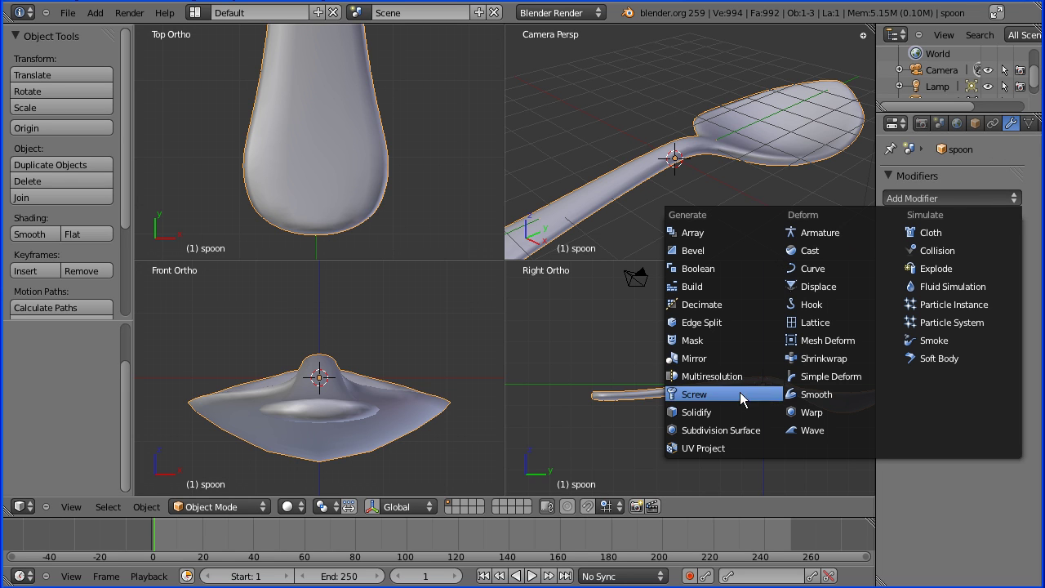
click(741, 430)
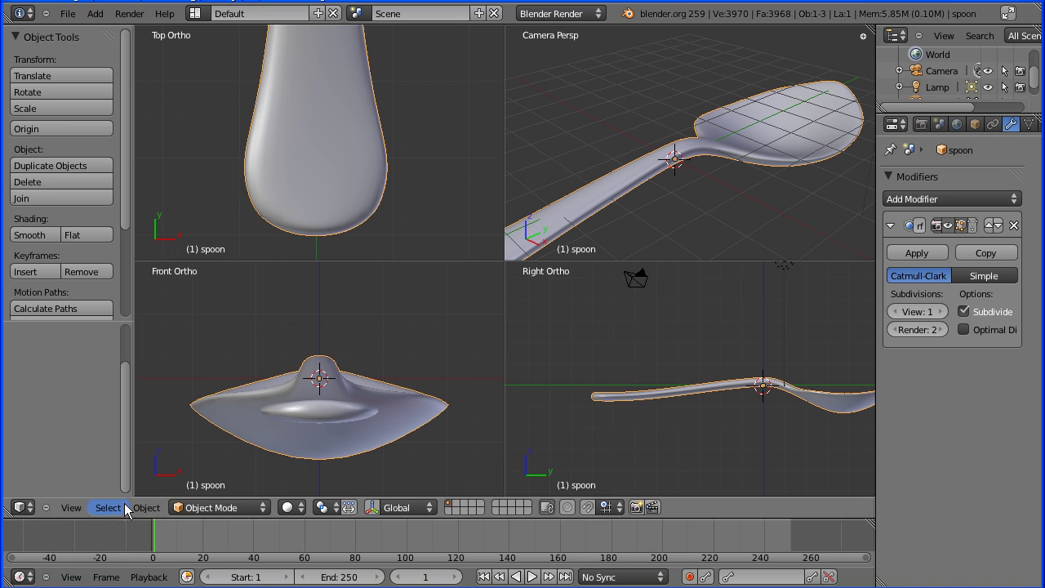
Return to a single viewport in top perspective view, zoomed out to frame the whole spoon.
click(78, 507)
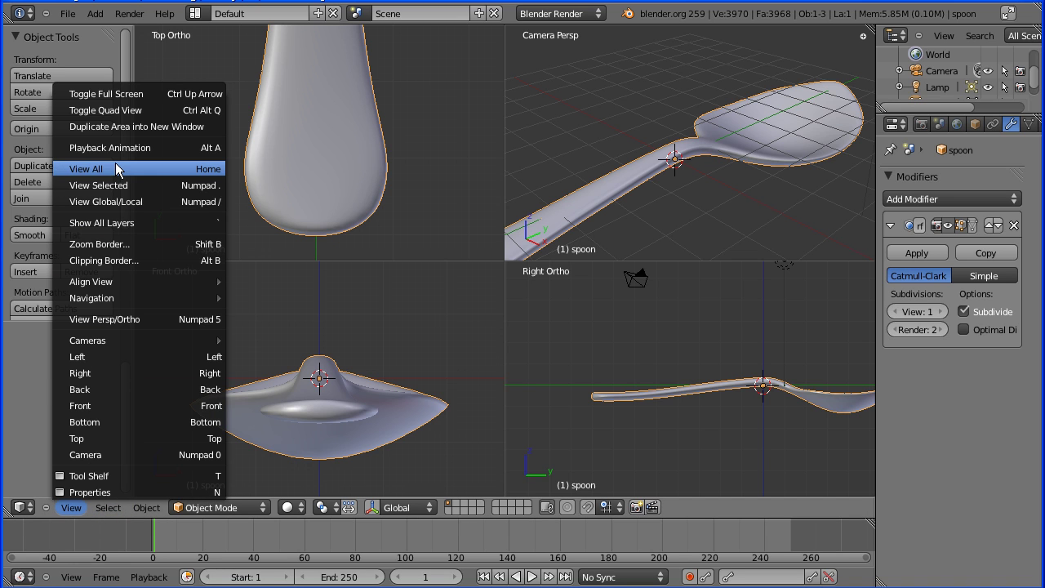
click(155, 110)
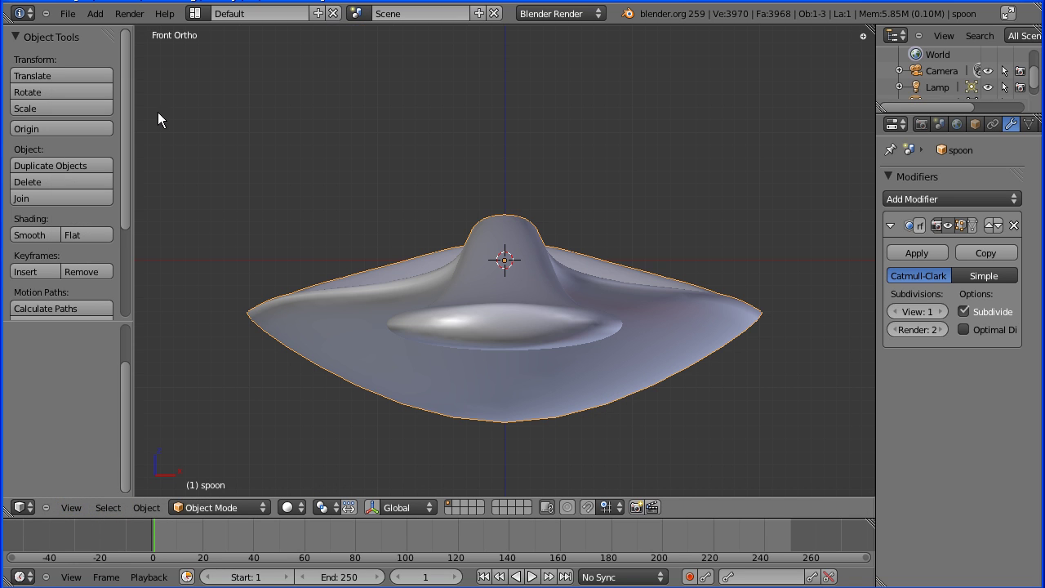
click(73, 508)
click(106, 439)
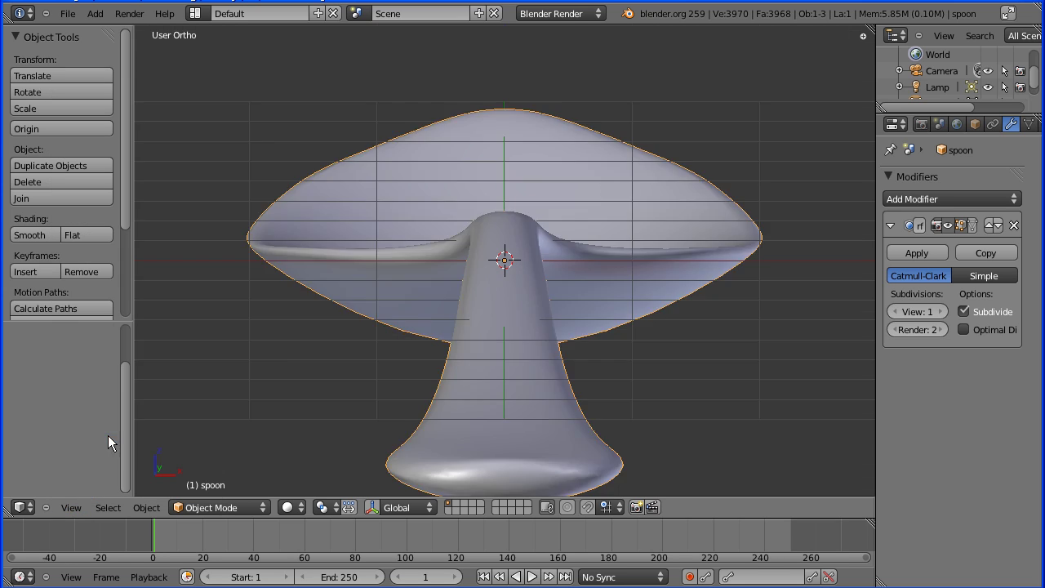
click(73, 507)
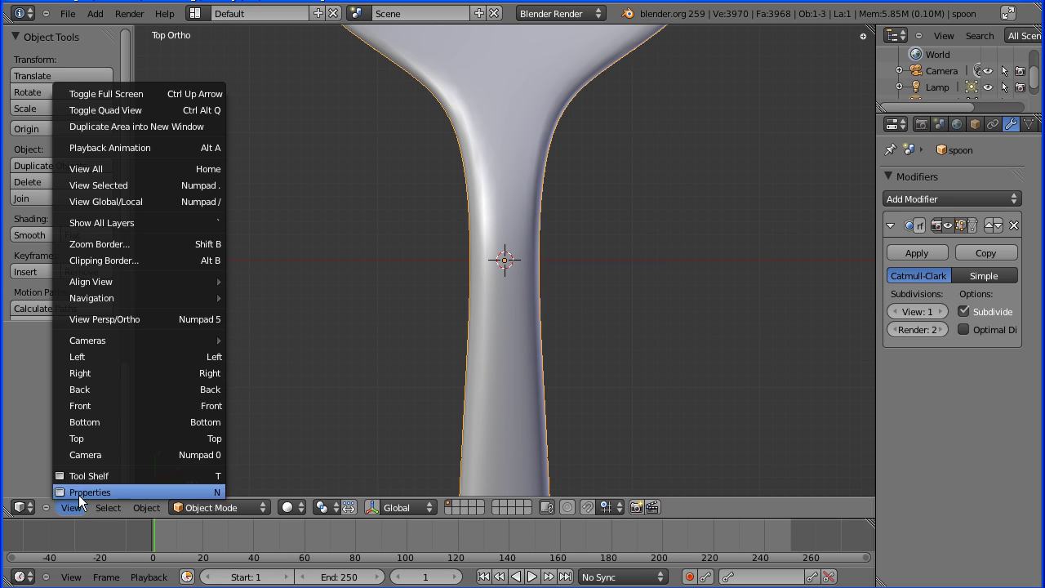
click(119, 319)
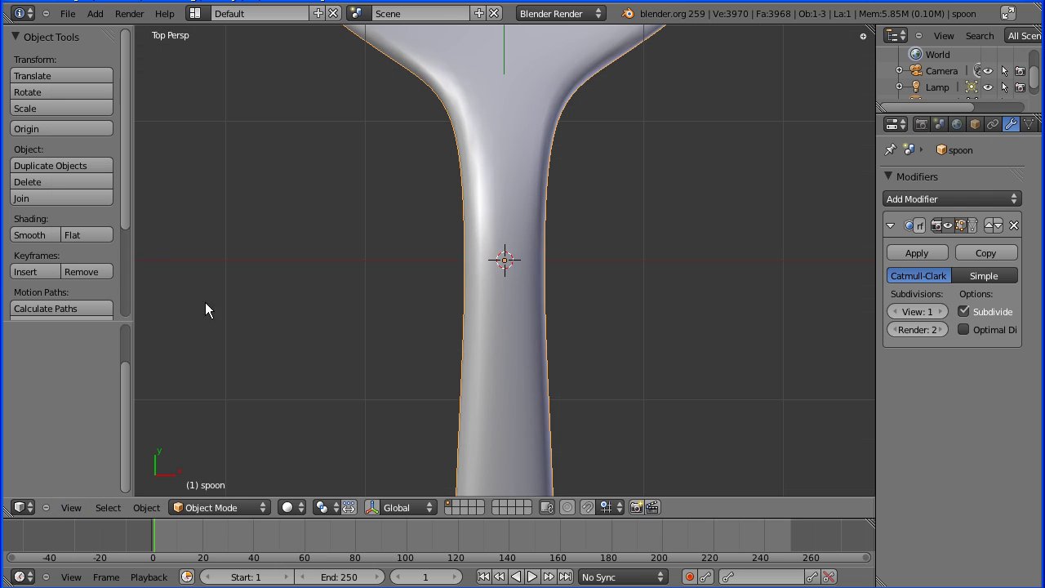
scroll(750, 277, down, 7)
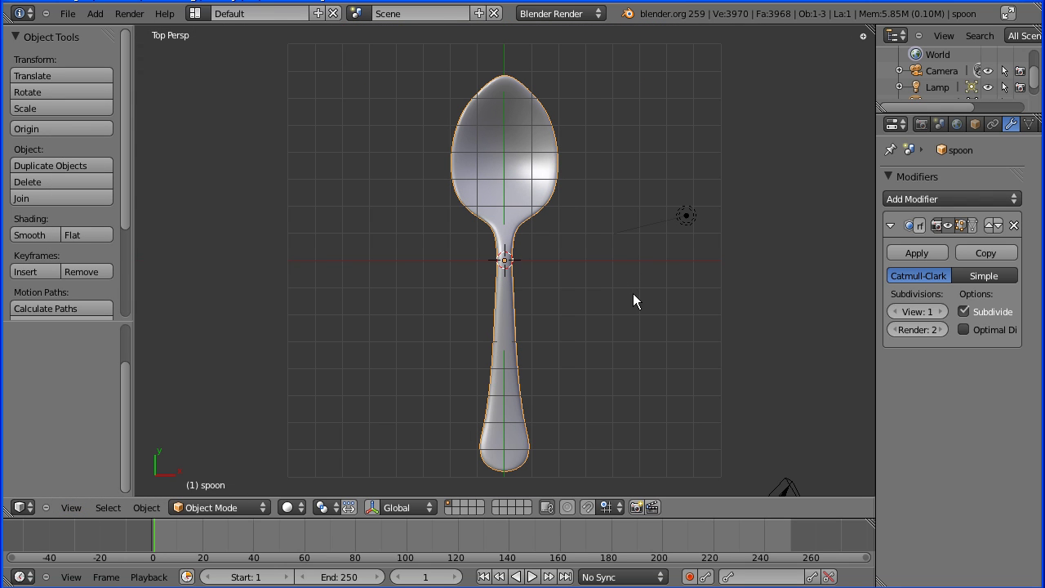